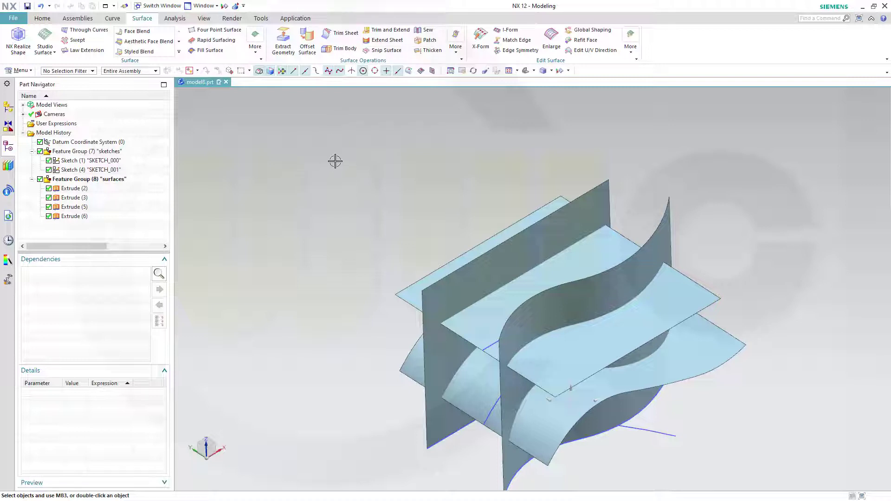
pyautogui.click(458, 58)
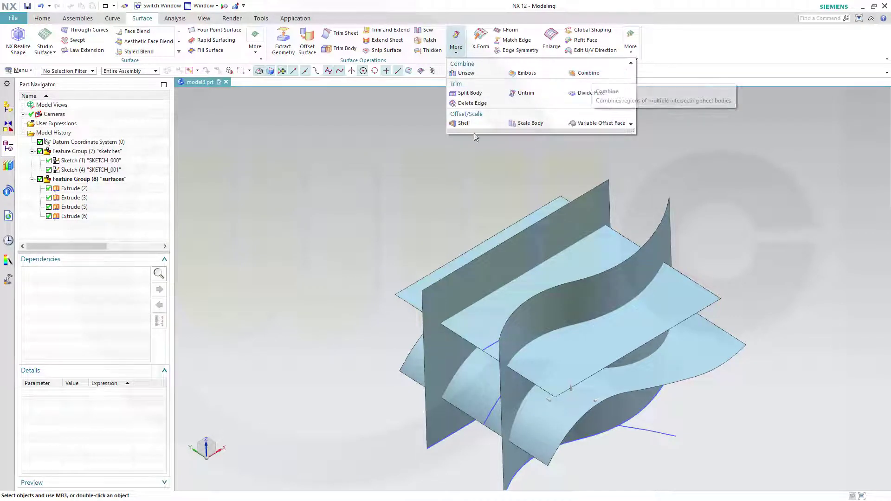
pyautogui.click(319, 172)
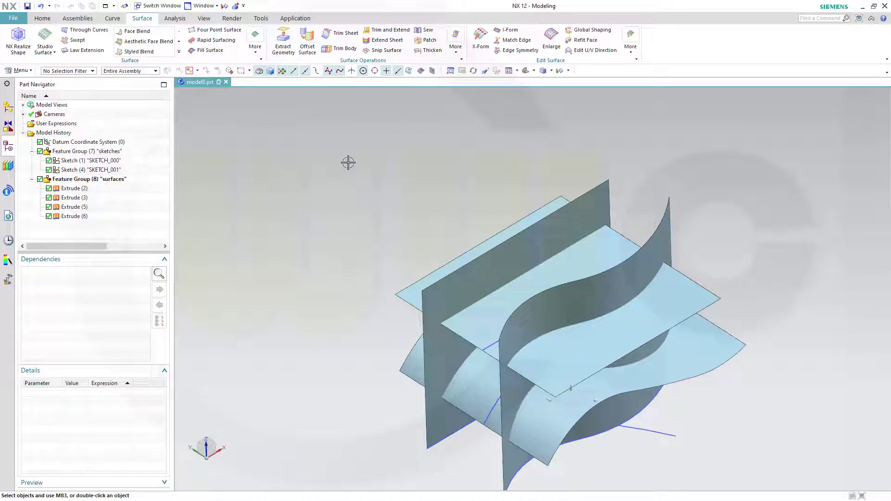
# Start a Trim Sheet operation with the flat horizontal sheet as target and the curved vertical sheet as boundary
pyautogui.click(345, 35)
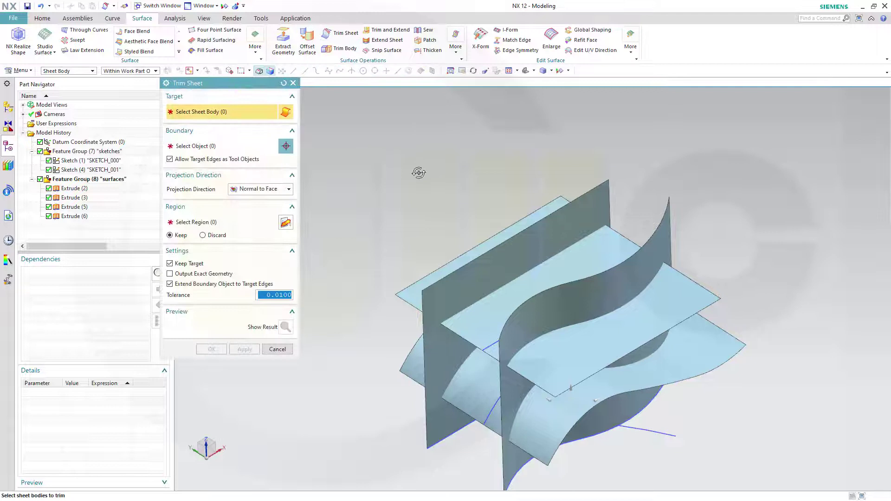
pyautogui.moveTo(419, 172); pyautogui.dragTo(429, 160, button='middle')
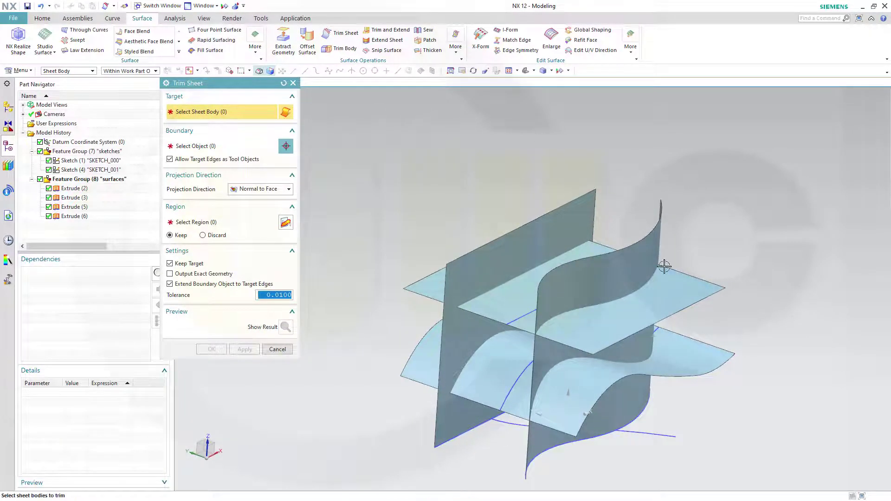
pyautogui.click(645, 313)
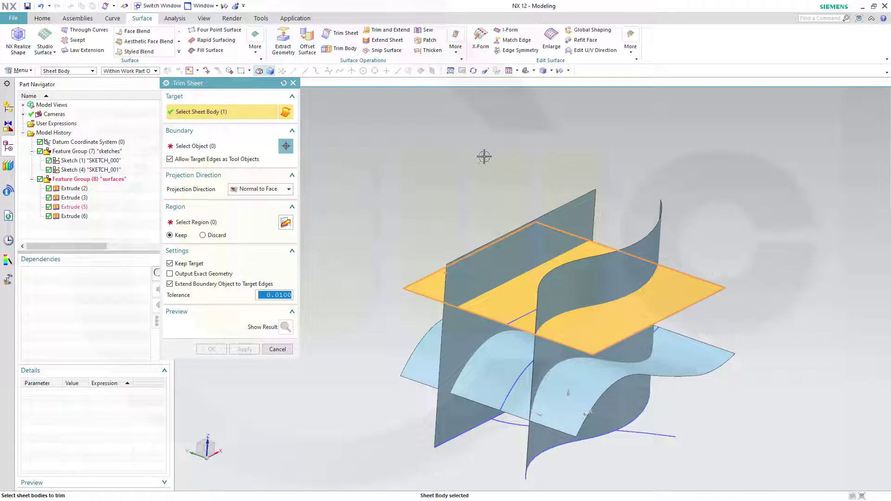
pyautogui.click(195, 146)
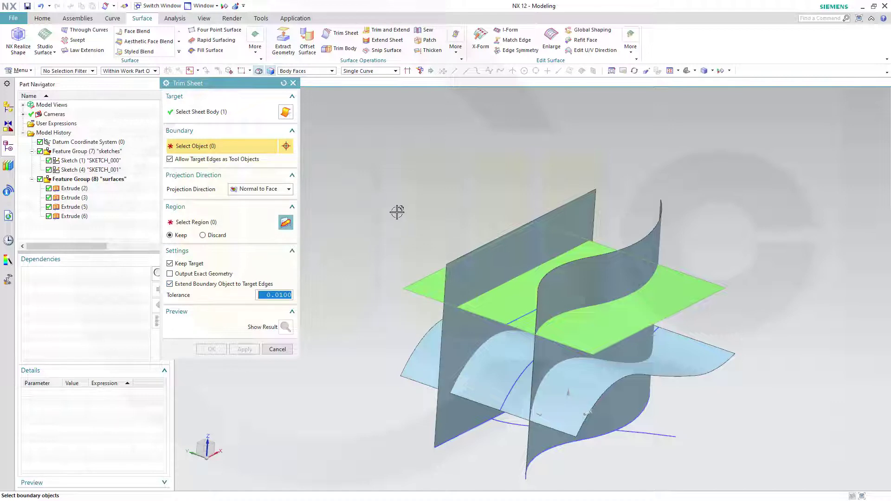
pyautogui.moveTo(397, 212); pyautogui.dragTo(373, 209, button='middle')
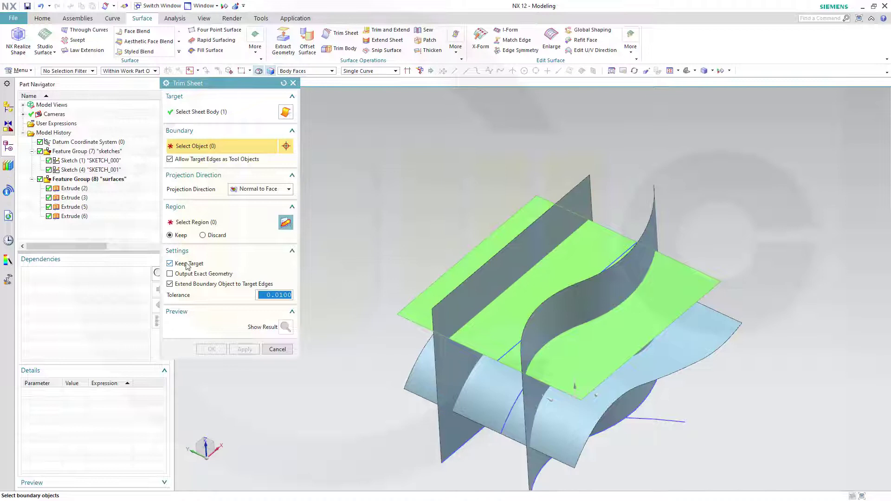
pyautogui.moveTo(358, 239)
pyautogui.mouseDown(button='middle')
pyautogui.moveTo(366, 213)
pyautogui.moveTo(365, 227)
pyautogui.mouseUp(button='middle')
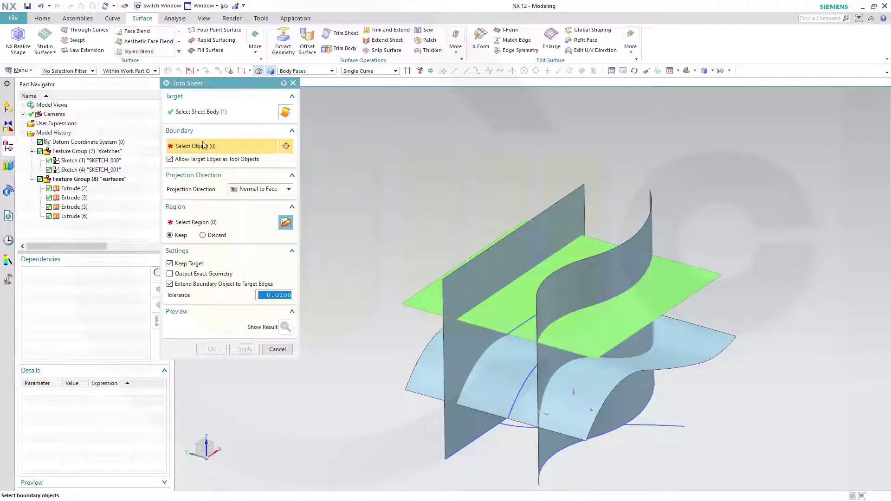
pyautogui.click(580, 280)
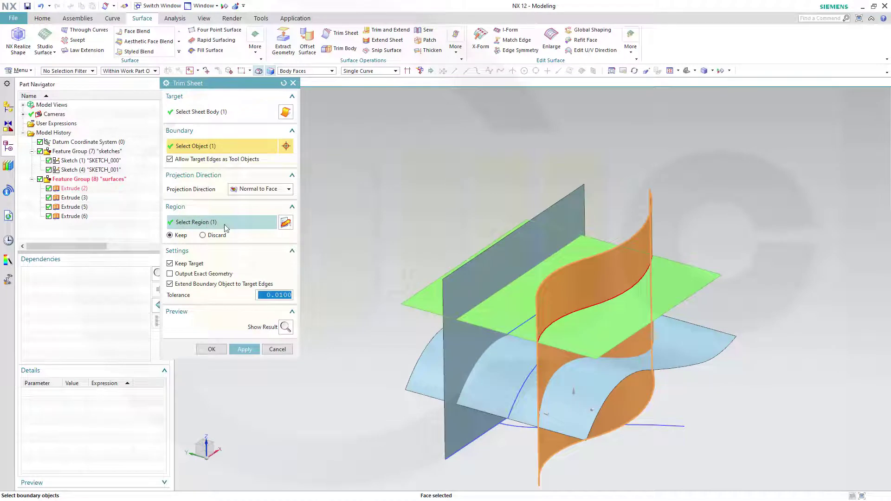
# Keep the horizontal sheet's larger region, on the flat vertical sheet's side of the boundary, and apply the trim
pyautogui.click(286, 223)
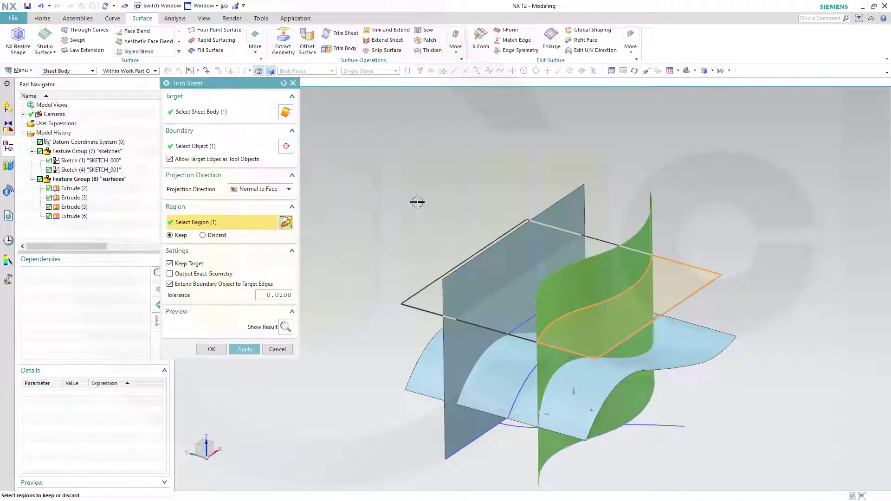
pyautogui.moveTo(418, 201); pyautogui.dragTo(436, 187, button='middle')
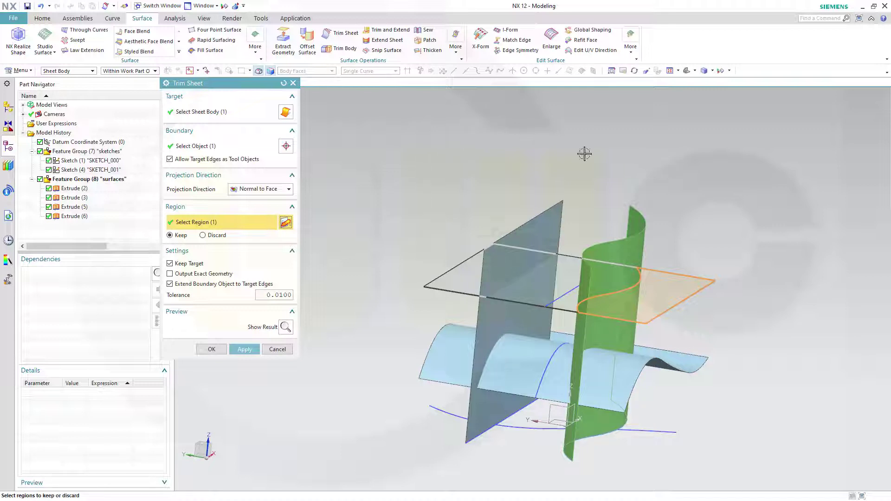
pyautogui.click(446, 288)
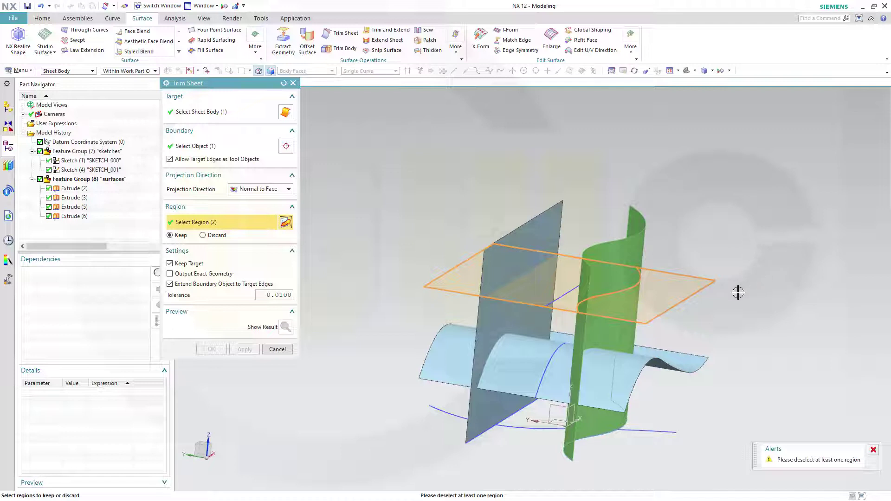
pyautogui.keyDown('shift'); pyautogui.click(683, 299); pyautogui.keyUp('shift')
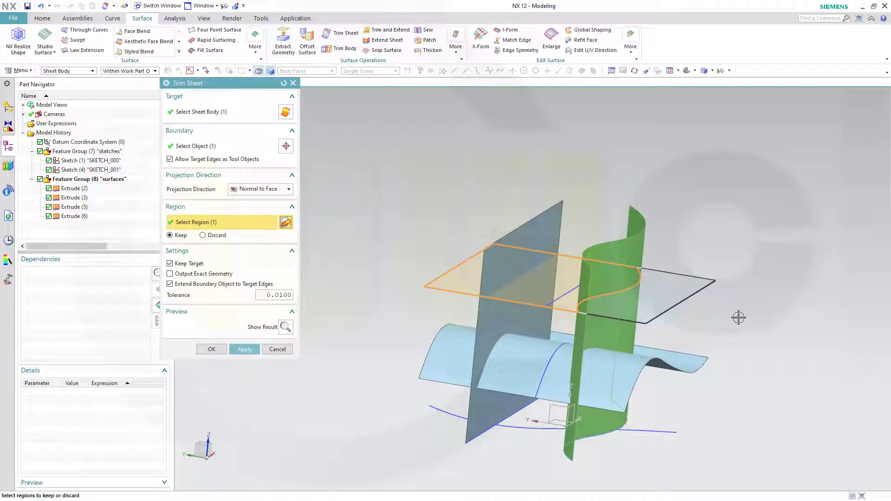
pyautogui.moveTo(731, 320)
pyautogui.mouseDown(button='middle')
pyautogui.moveTo(756, 324)
pyautogui.moveTo(728, 323)
pyautogui.mouseUp(button='middle')
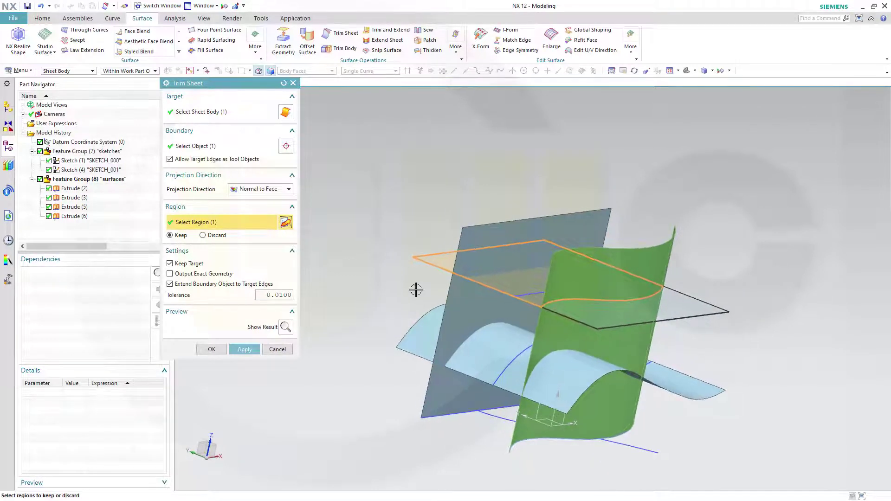
pyautogui.click(245, 349)
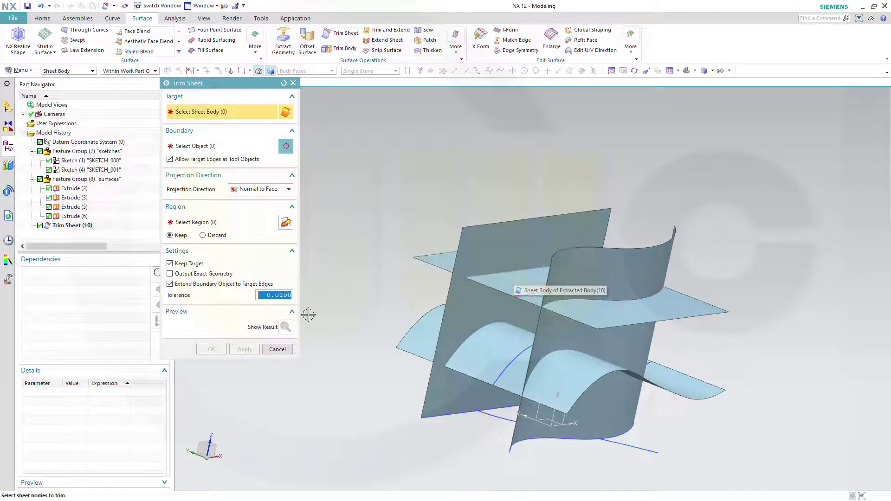
# Leave Trim Sheet and undo the trim of the horizontal sheet
pyautogui.click(277, 349)
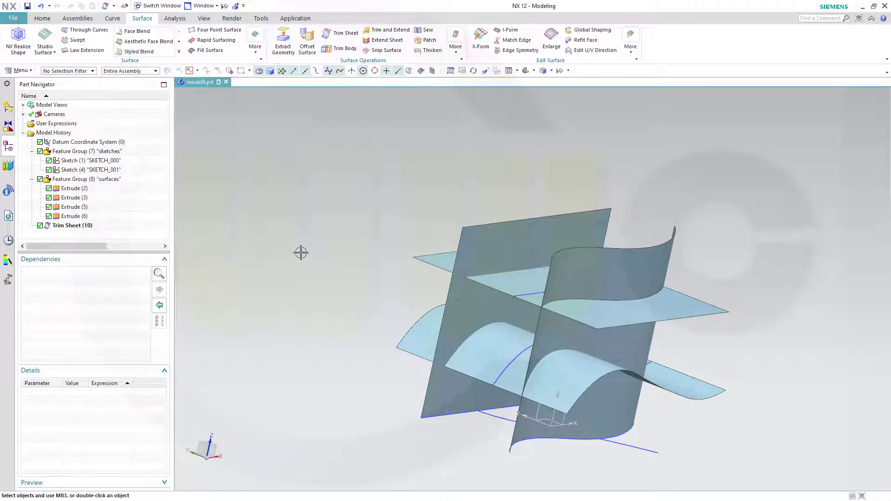
pyautogui.hotkey('ctrl', 'z')
pyautogui.press('Escape')
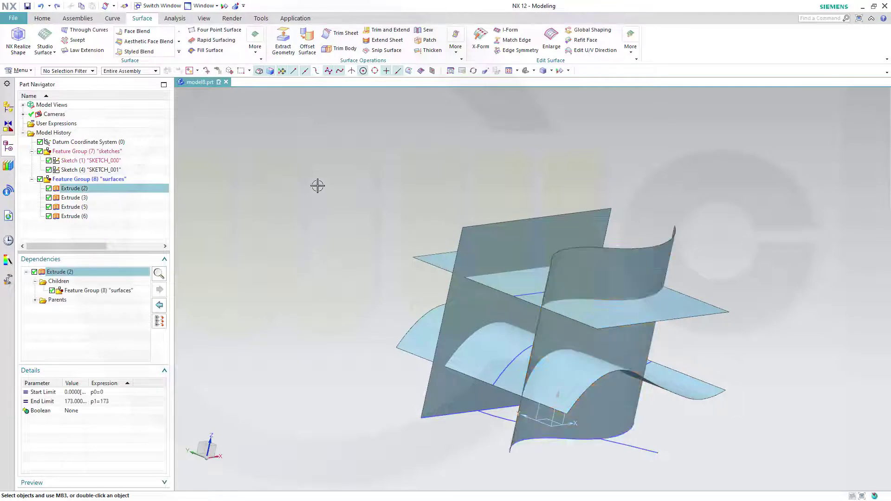
# Start Trim Sheet again on the flat horizontal sheet, using both the curved and the flat vertical sheets as boundaries
pyautogui.click(105, 6)
pyautogui.click(501, 280)
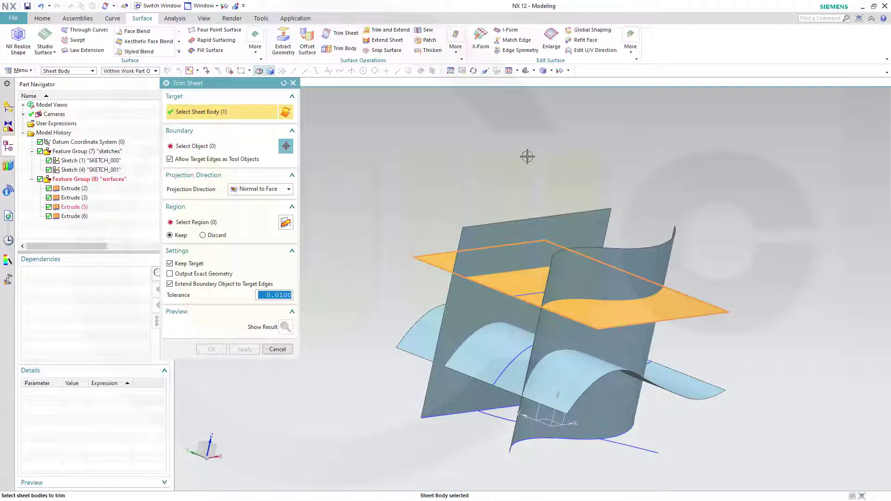
pyautogui.middleClick(602, 278)
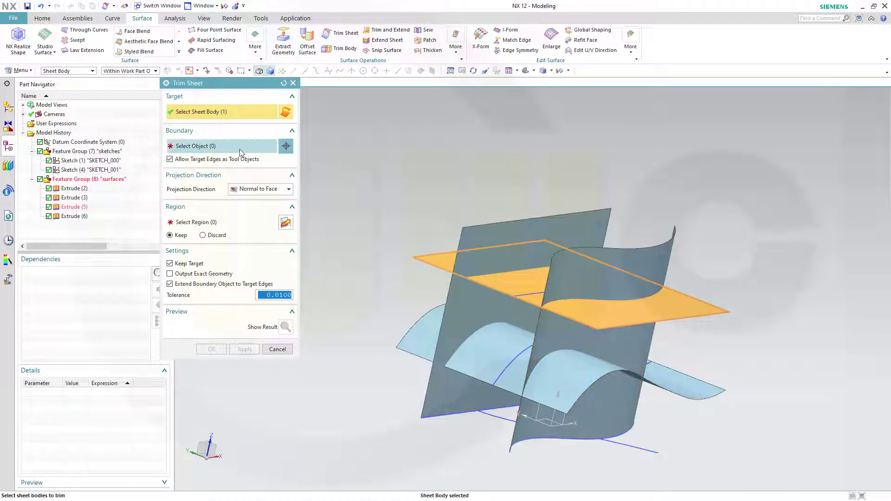
pyautogui.click(586, 278)
pyautogui.click(495, 241)
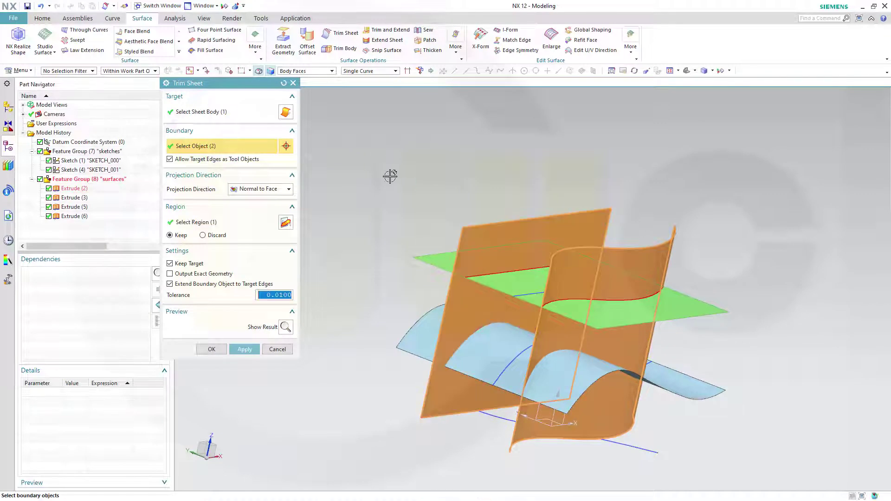
pyautogui.moveTo(412, 171); pyautogui.dragTo(363, 192, button='middle')
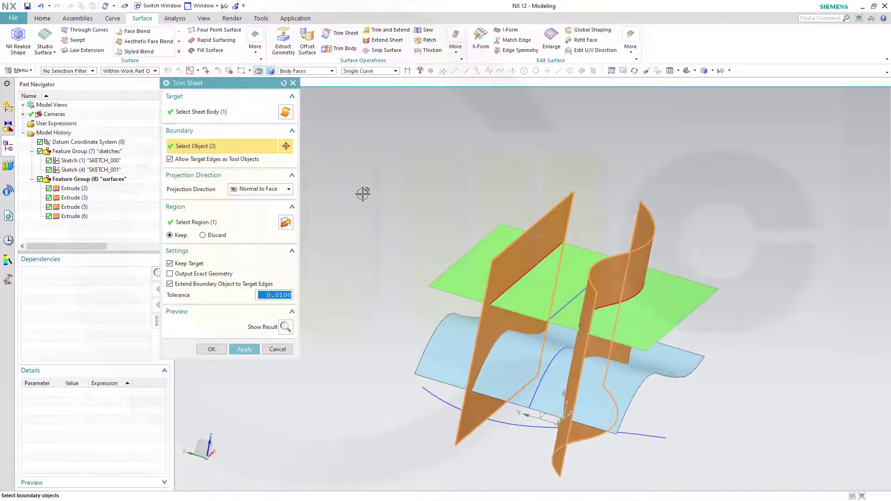
# Try keeping the two outer regions of the horizontal sheet instead of its middle region
pyautogui.click(285, 222)
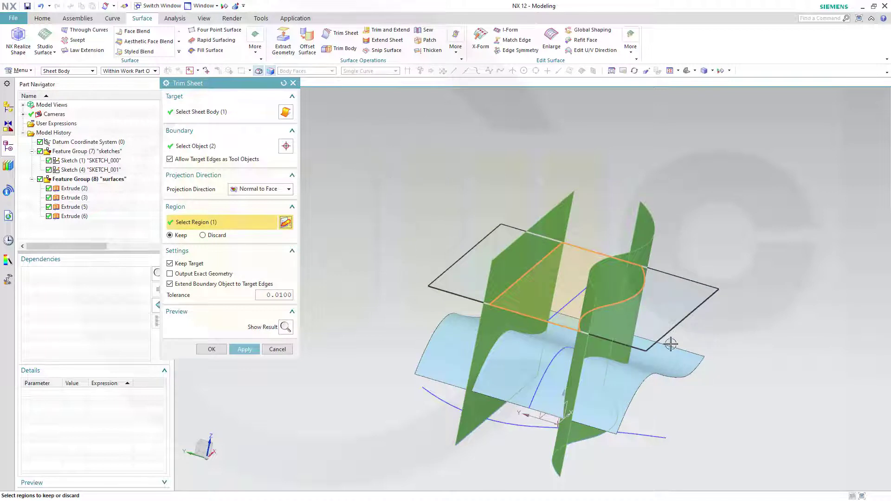
pyautogui.keyDown('shift'); pyautogui.click(536, 324); pyautogui.keyUp('shift')
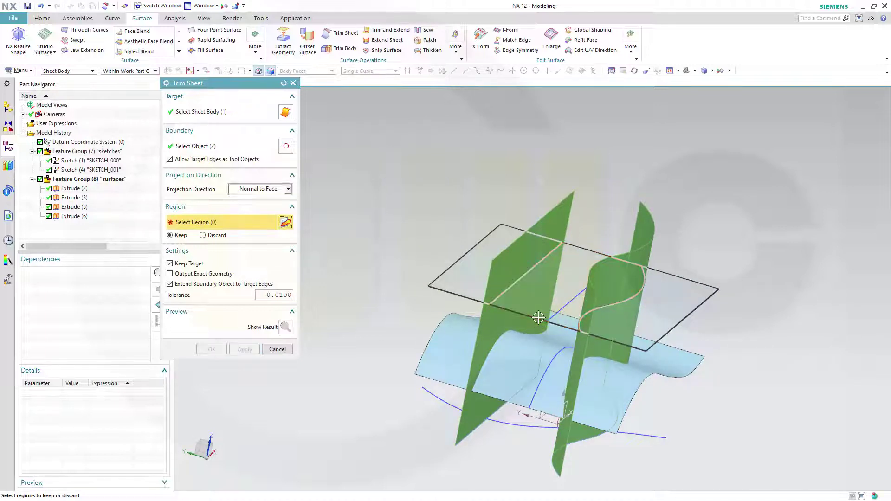
pyautogui.click(665, 329)
pyautogui.click(444, 292)
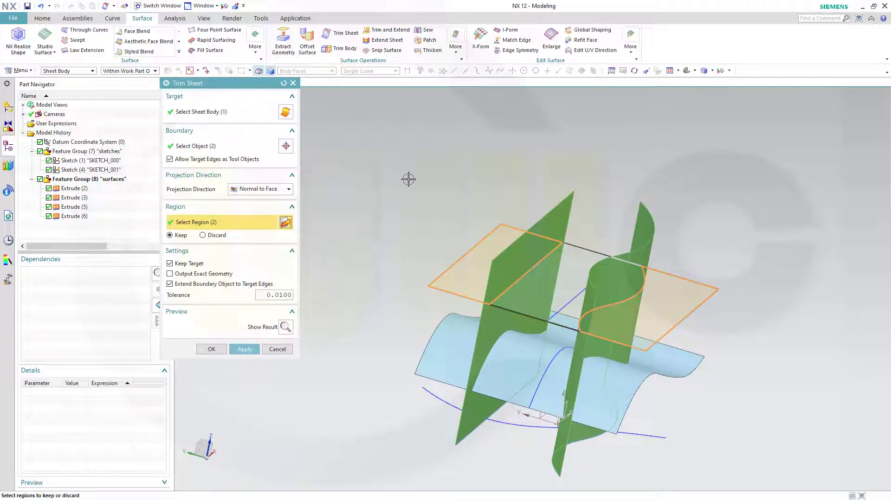
# Keep only the horizontal sheet's middle region between the two vertical sheets and apply the trim
pyautogui.keyDown('shift'); pyautogui.click(435, 284); pyautogui.keyUp('shift')
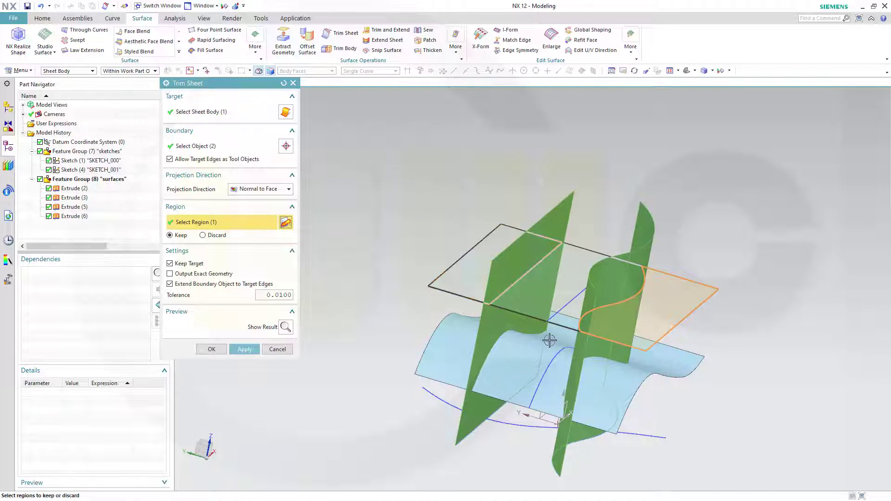
pyautogui.click(557, 322)
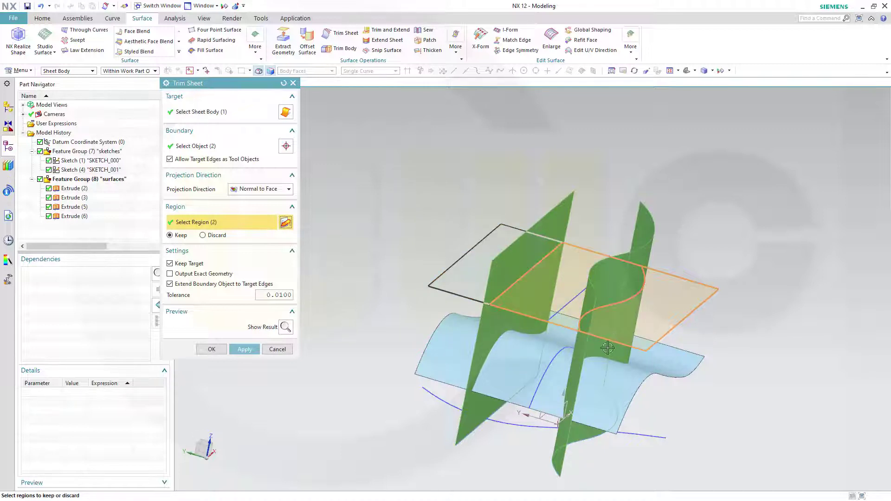
pyautogui.keyDown('shift'); pyautogui.click(673, 325); pyautogui.keyUp('shift')
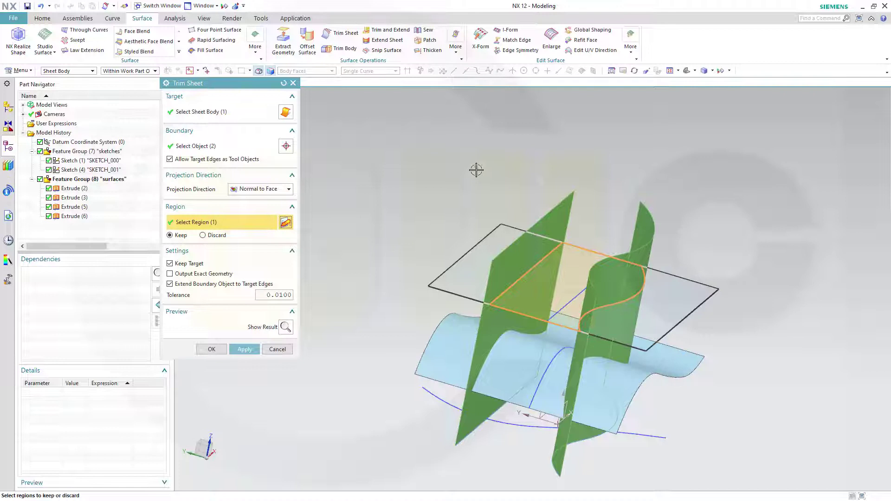
pyautogui.moveTo(477, 170); pyautogui.dragTo(491, 205, button='middle')
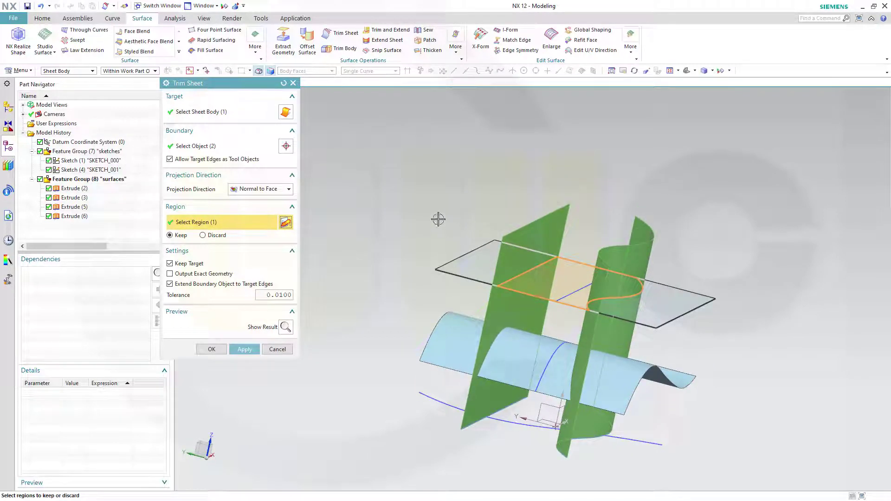
pyautogui.click(245, 350)
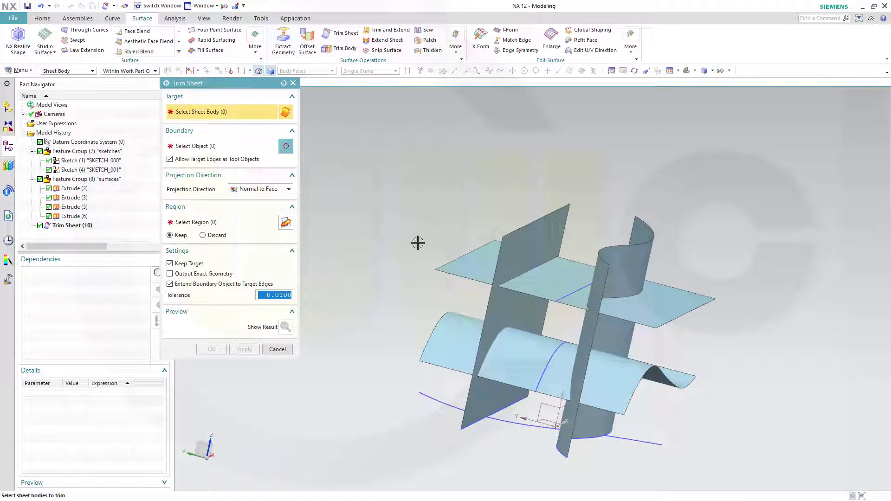
# Try trimming the flat vertical sheet with the trimmed horizontal region and the wavy sheet as boundaries, keeping the area enclosed between them
pyautogui.click(500, 314)
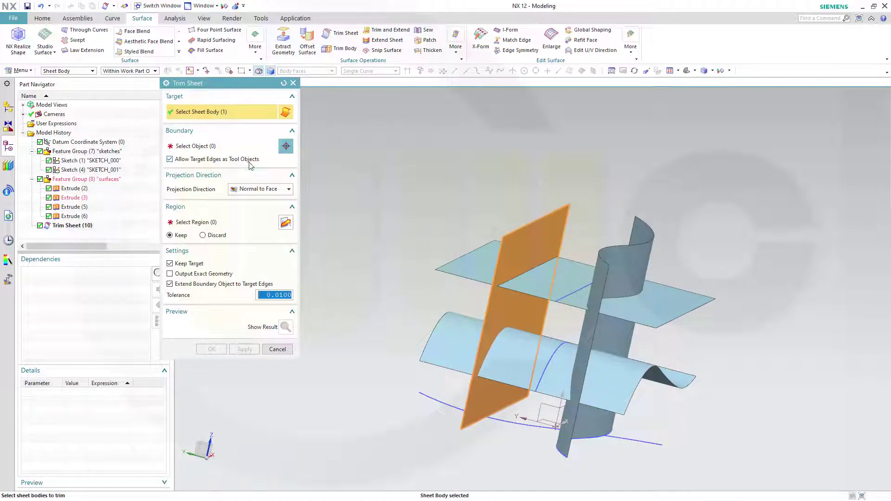
pyautogui.click(244, 147)
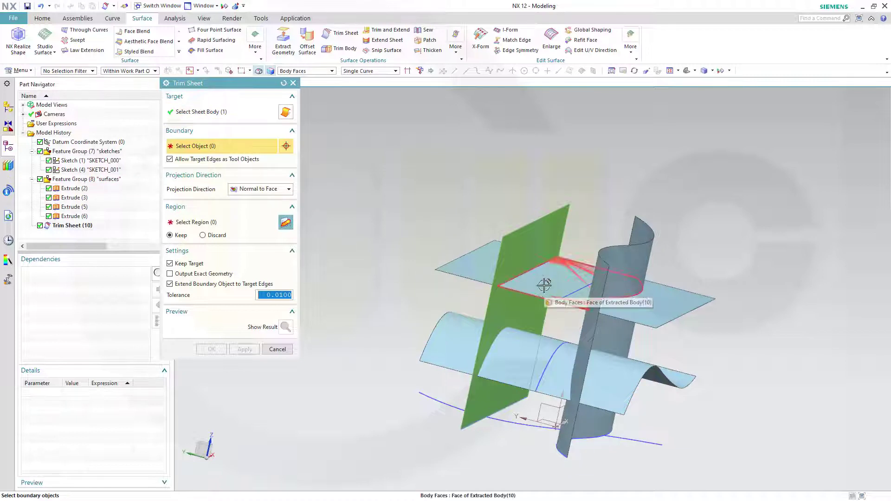
pyautogui.click(544, 286)
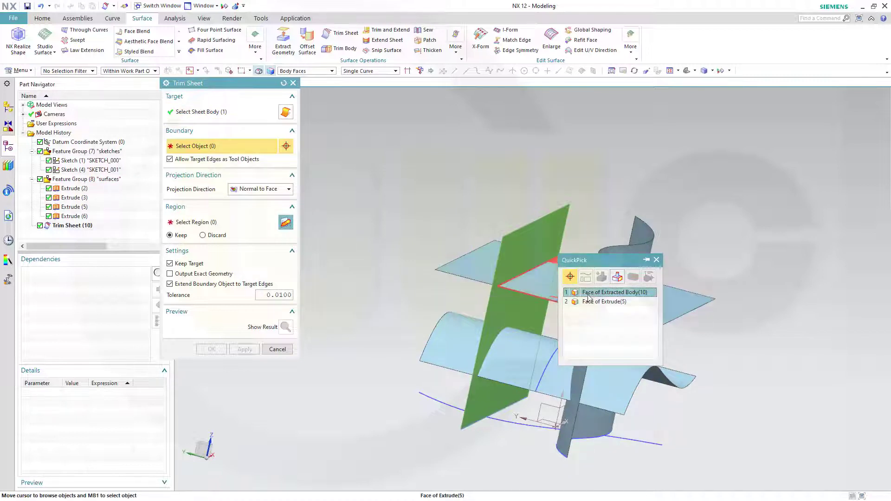
pyautogui.click(591, 296)
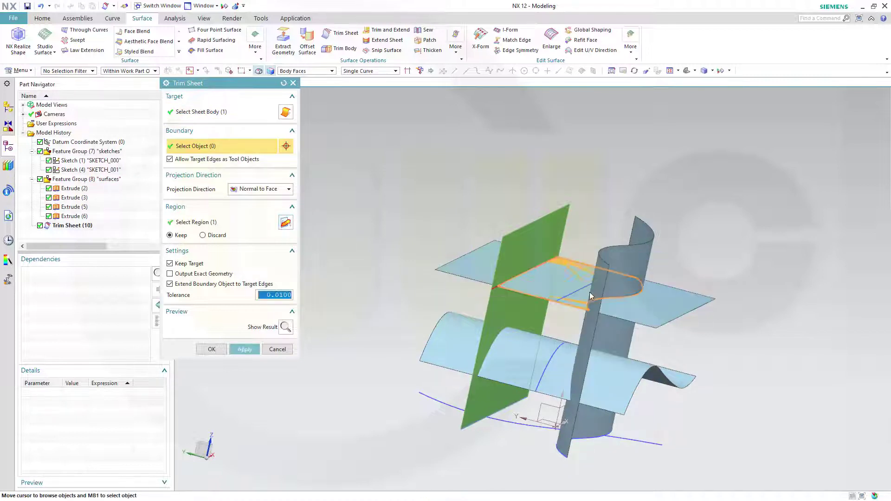
pyautogui.click(528, 371)
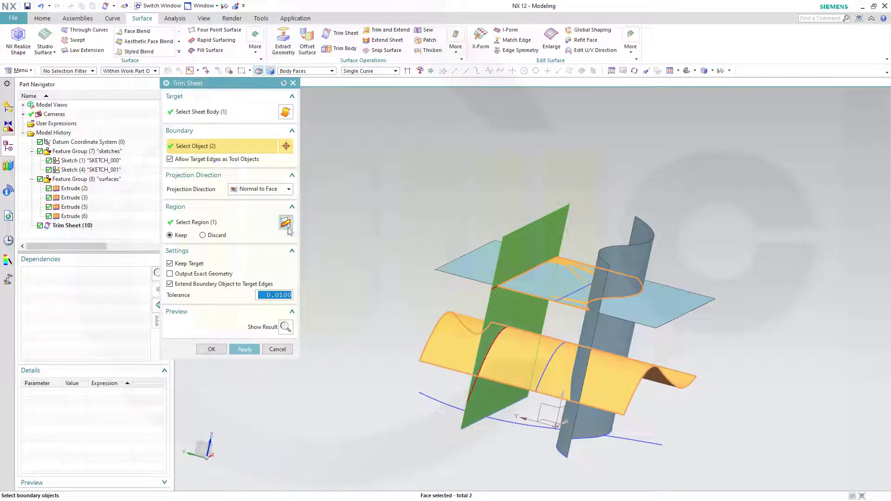
pyautogui.middleClick(349, 232)
pyautogui.moveTo(505, 194); pyautogui.dragTo(467, 230, button='middle')
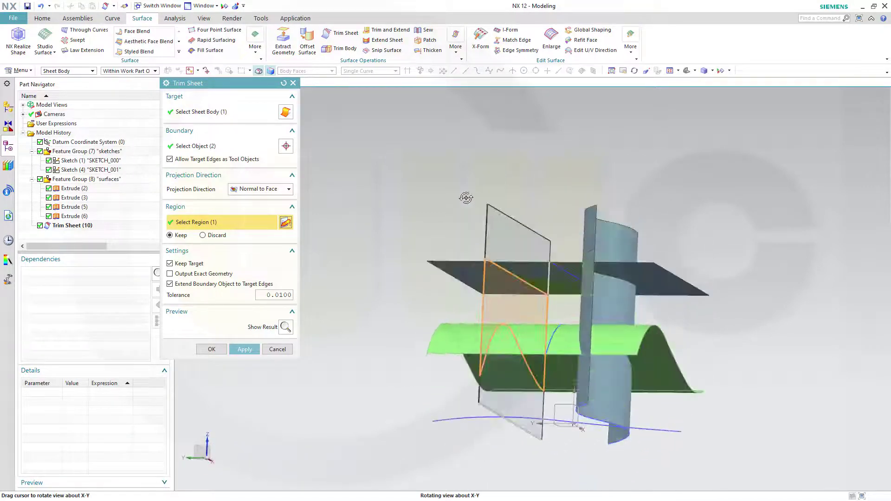
pyautogui.moveTo(473, 220); pyautogui.dragTo(417, 230, button='middle')
# Leave Trim Sheet without applying and undo the trim of the flat horizontal sheet
pyautogui.click(269, 349)
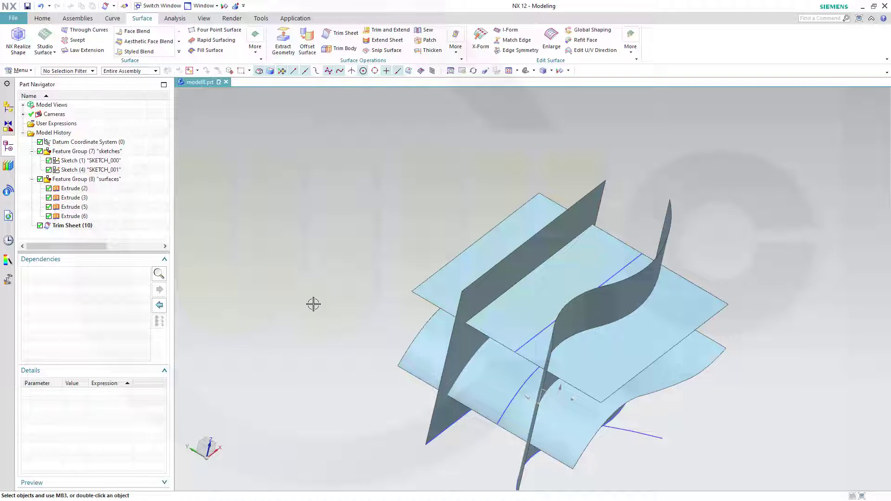
pyautogui.hotkey('ctrl', 'z')
pyautogui.moveTo(379, 267); pyautogui.dragTo(376, 226, button='middle')
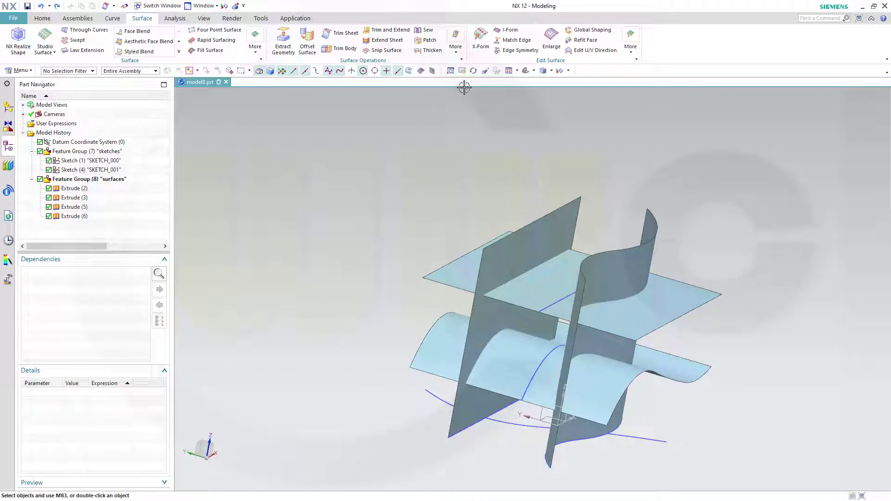
# Start Combine and select all four sheets as bodies: the flat horizontal, flat vertical, curved vertical and wavy ones
pyautogui.click(456, 44)
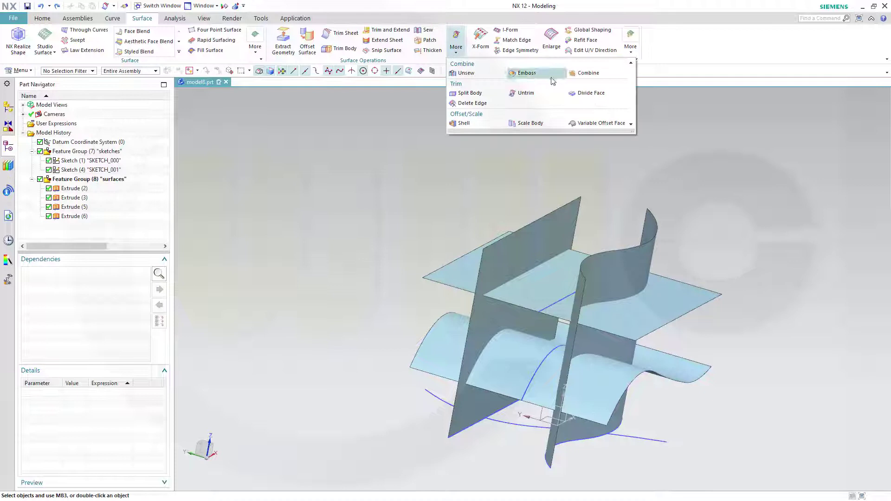
pyautogui.click(587, 73)
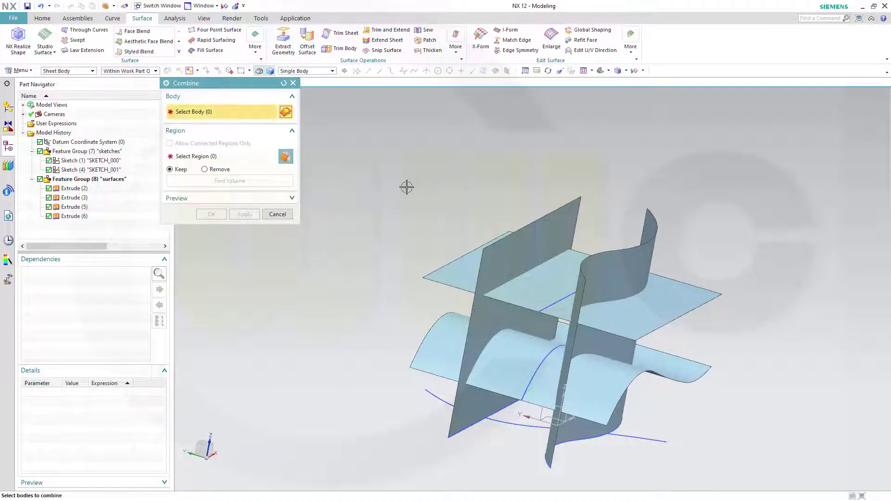
pyautogui.moveTo(406, 185); pyautogui.dragTo(384, 215, button='middle')
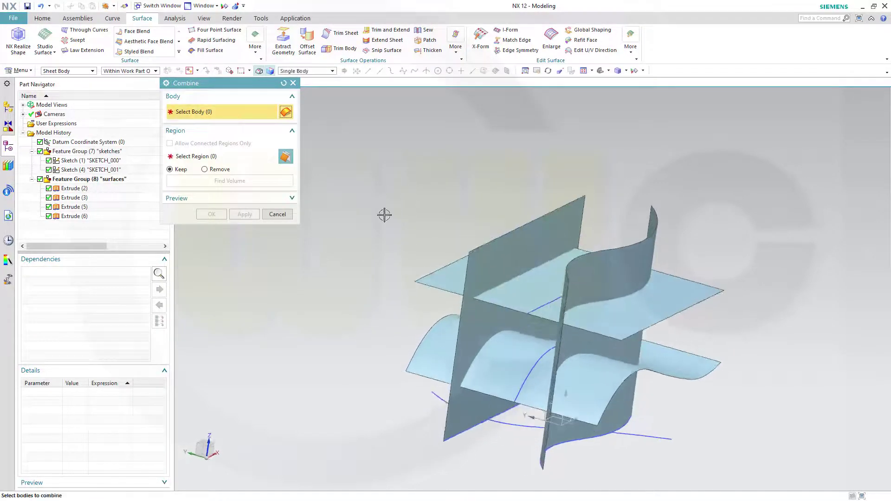
pyautogui.click(517, 297)
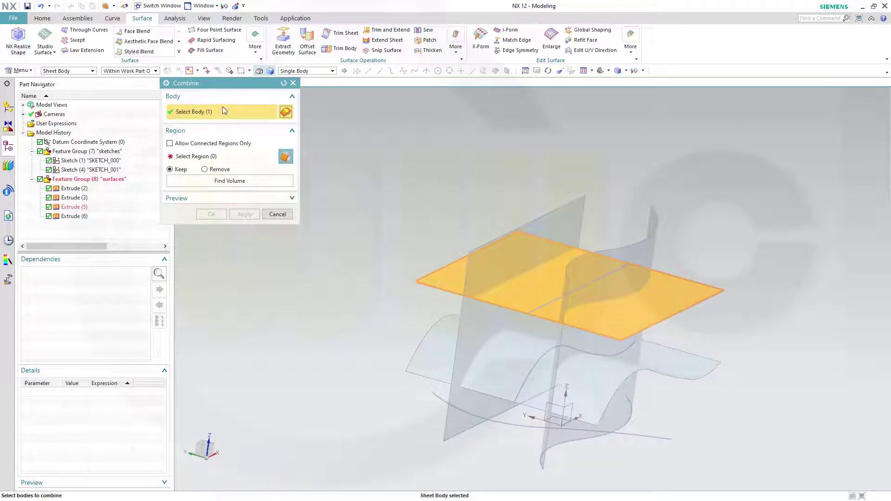
pyautogui.click(487, 257)
pyautogui.click(602, 286)
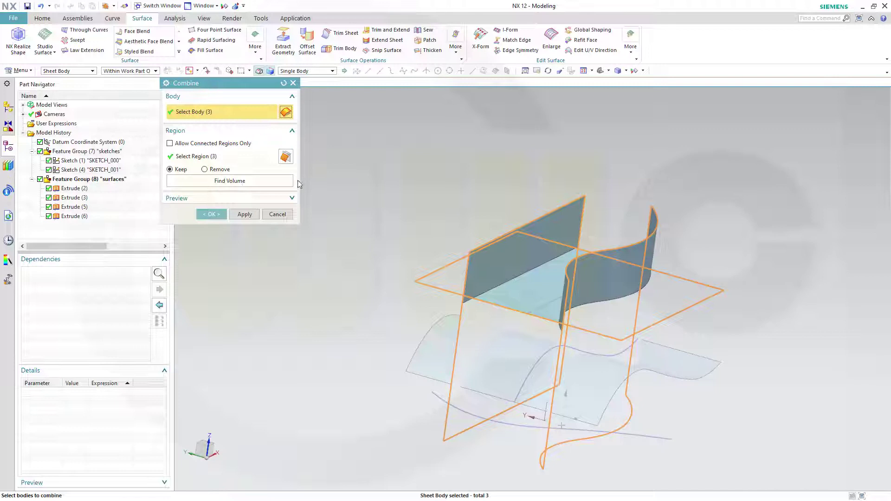
pyautogui.moveTo(417, 175); pyautogui.dragTo(438, 191, button='middle')
pyautogui.click(442, 341)
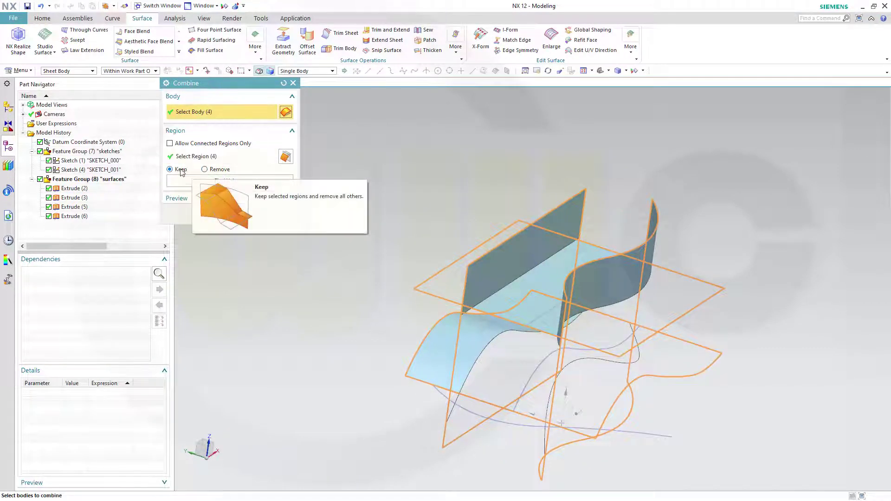
# Keep only the four regions enclosing the space between the sheets, replacing the preselected outer regions, and complete the Combine
pyautogui.click(287, 157)
pyautogui.moveTo(419, 163); pyautogui.dragTo(461, 143, button='middle')
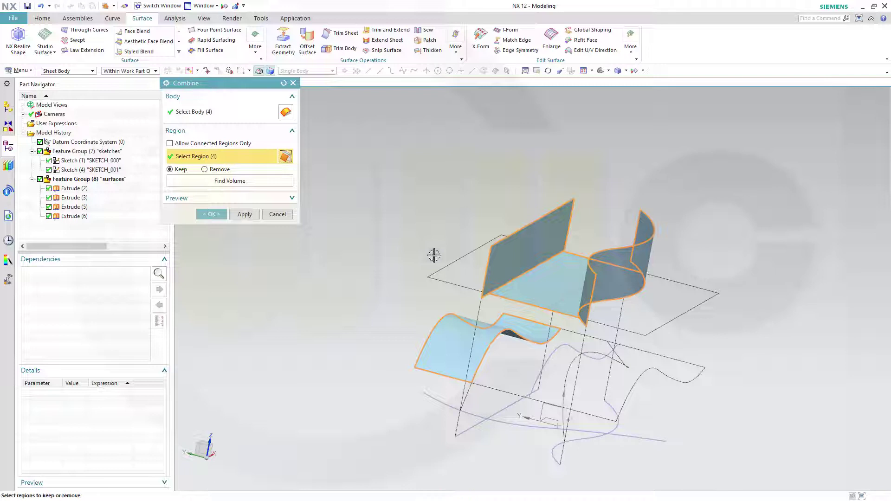
pyautogui.keyDown('shift'); pyautogui.click(491, 262); pyautogui.keyUp('shift')
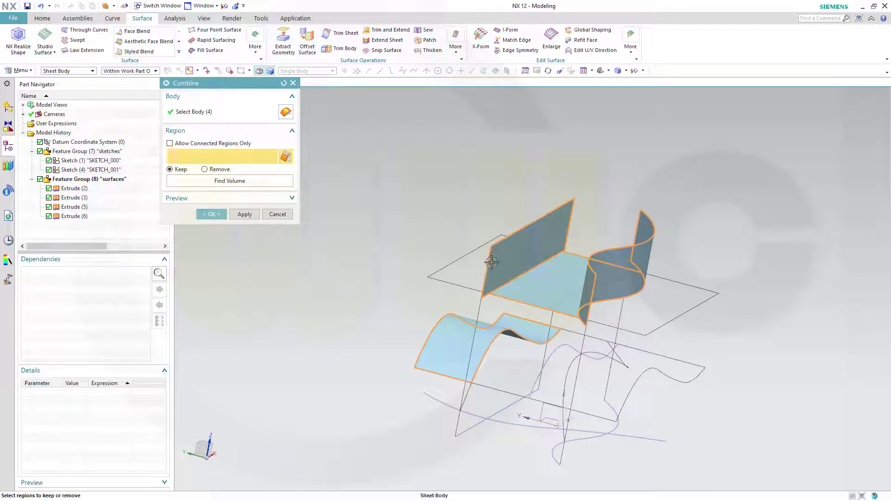
pyautogui.keyDown('shift'); pyautogui.click(596, 282); pyautogui.keyUp('shift')
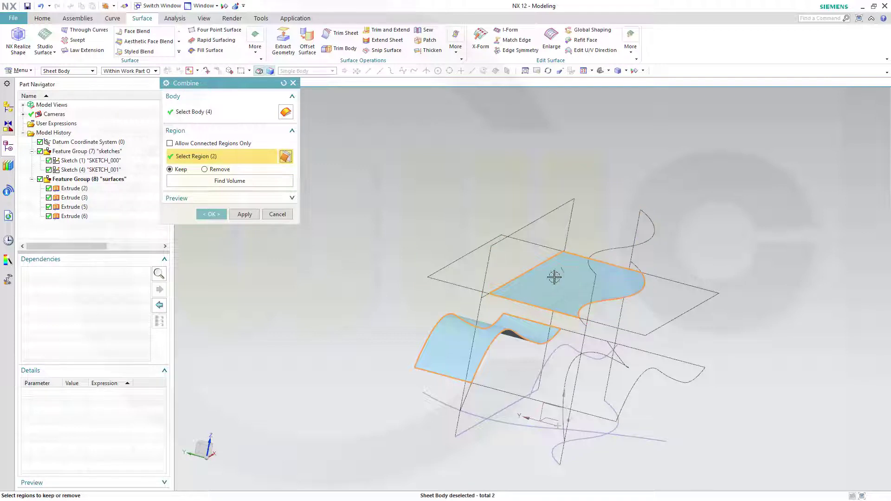
pyautogui.click(478, 318)
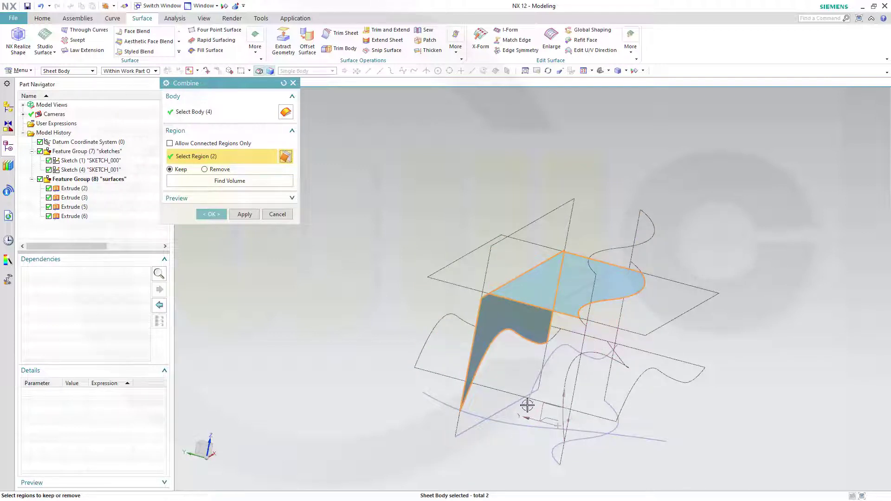
pyautogui.click(509, 392)
pyautogui.moveTo(728, 355); pyautogui.dragTo(724, 346, button='middle')
pyautogui.click(561, 327)
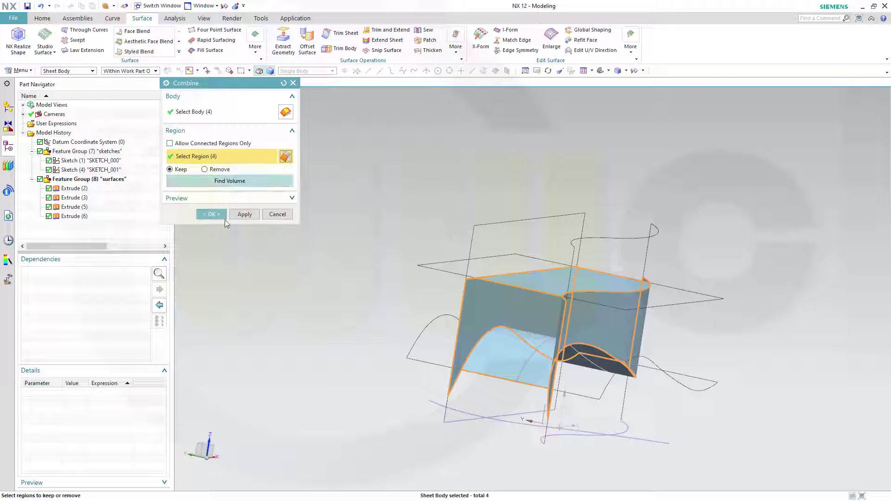
pyautogui.click(212, 216)
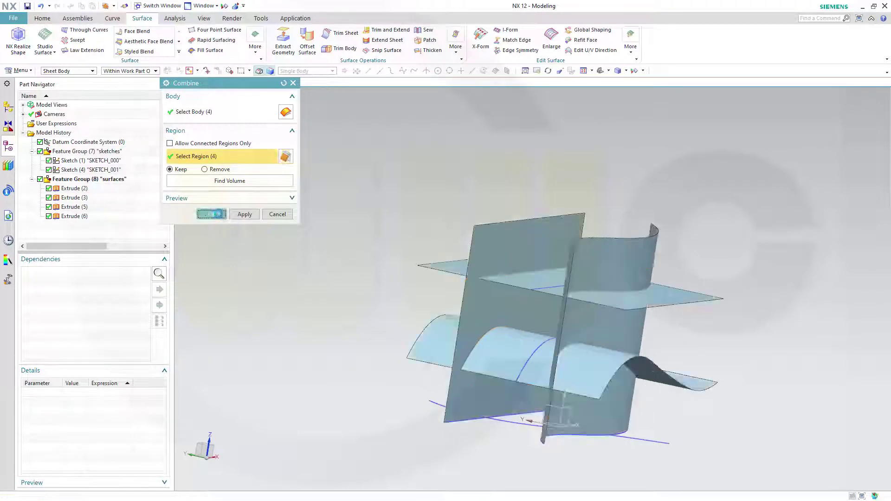
# Inspect the combined body from another angle and undo the Combine
pyautogui.moveTo(390, 185); pyautogui.dragTo(324, 206, button='middle')
pyautogui.rightClick(307, 199)
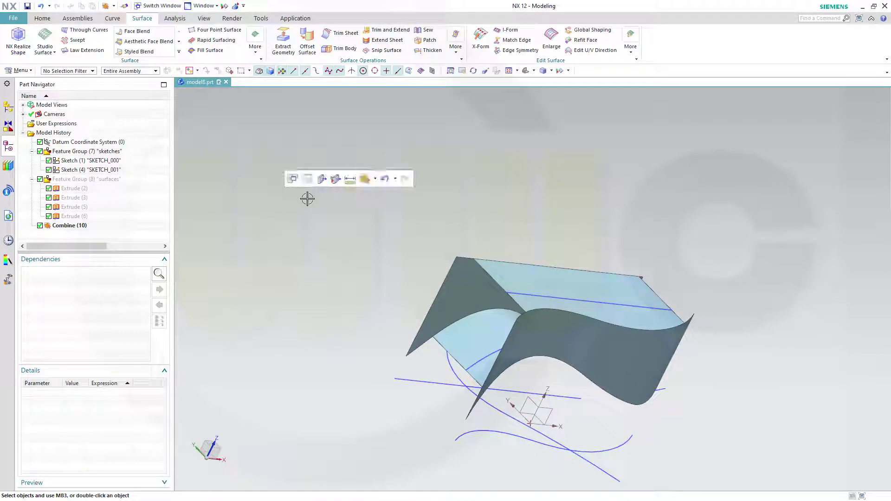
pyautogui.hotkey('ctrl', 'z')
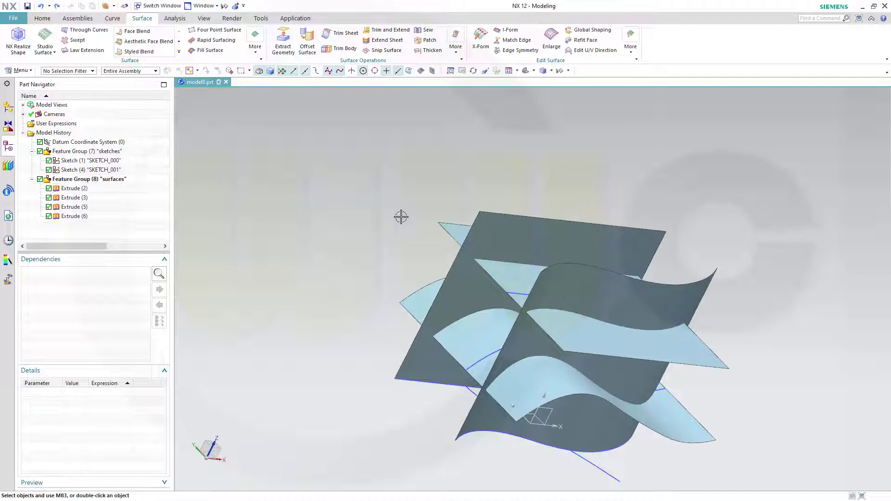
pyautogui.moveTo(401, 216); pyautogui.dragTo(356, 187, button='middle')
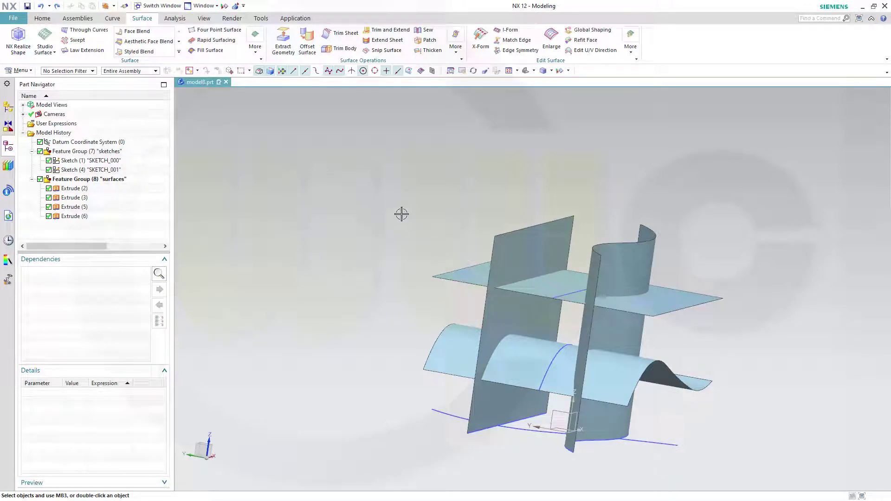
# Start Trim Sheet on the flat horizontal sheet, use the long spline below the sheets as boundary, and display the resulting regions
pyautogui.click(340, 33)
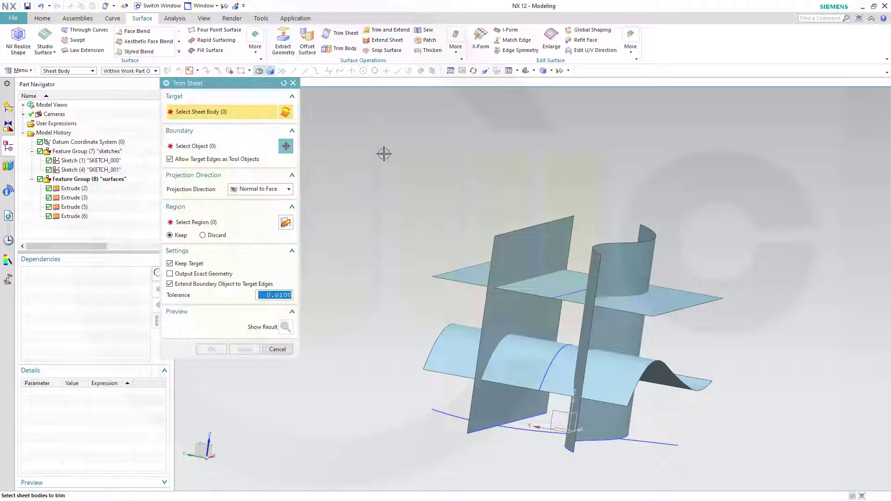
pyautogui.moveTo(393, 166)
pyautogui.mouseDown(button='middle')
pyautogui.moveTo(396, 181)
pyautogui.moveTo(396, 171)
pyautogui.mouseUp(button='middle')
pyautogui.click(673, 305)
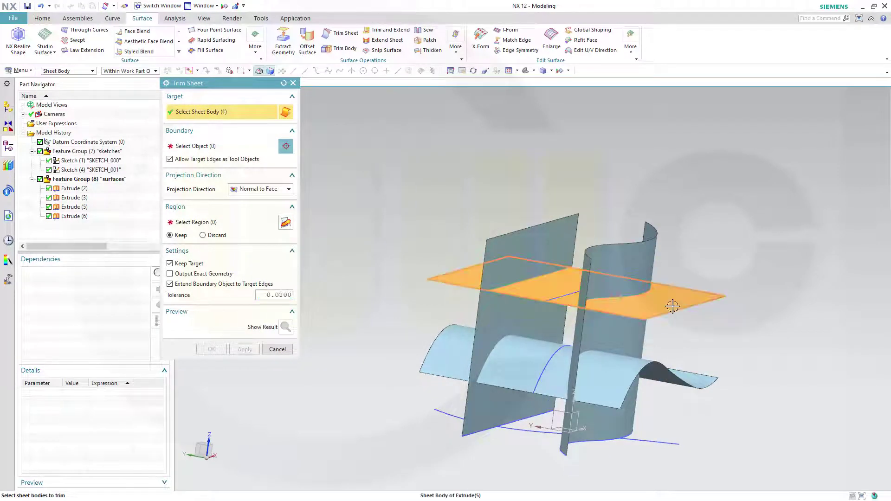
pyautogui.click(200, 147)
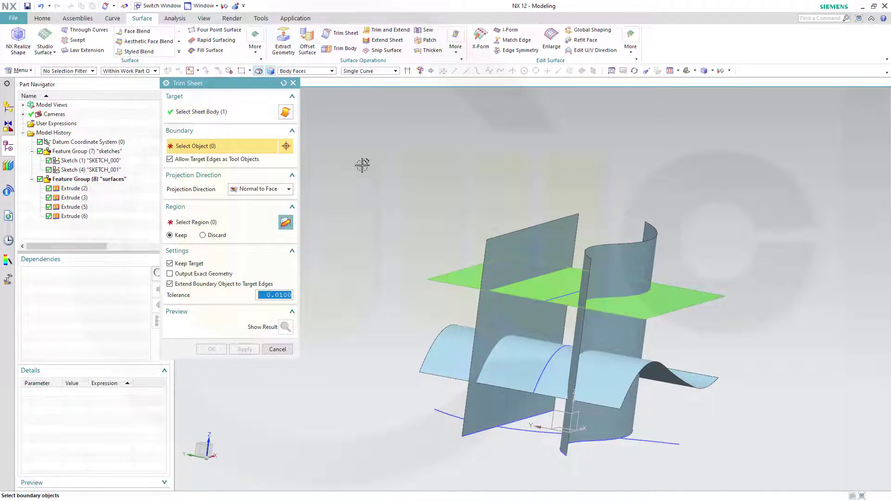
pyautogui.click(528, 430)
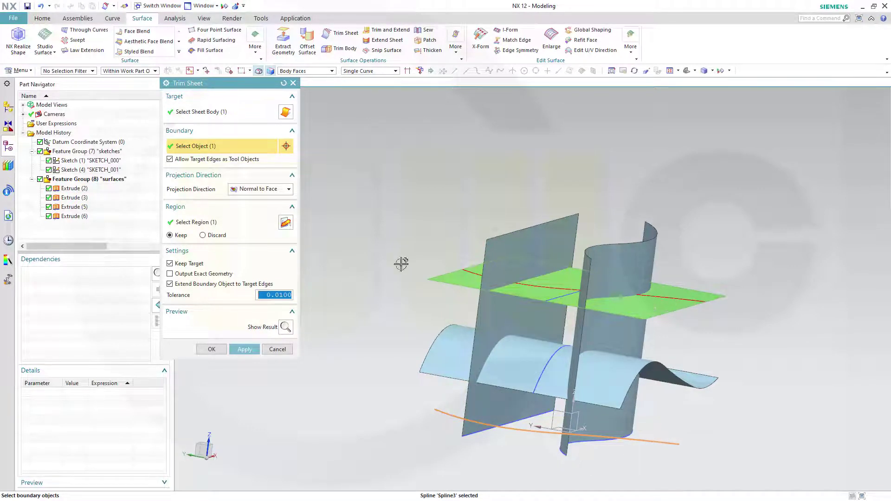
pyautogui.click(286, 223)
pyautogui.moveTo(800, 370); pyautogui.dragTo(778, 384, button='middle')
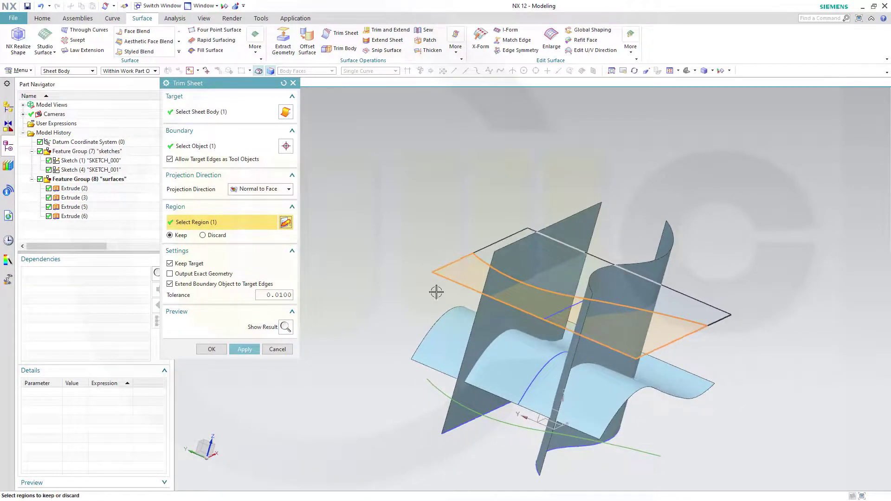
# Add the flat and curved vertical sheets as boundaries and apply the trim, keeping the near corner region outside the curved sheet
pyautogui.click(195, 146)
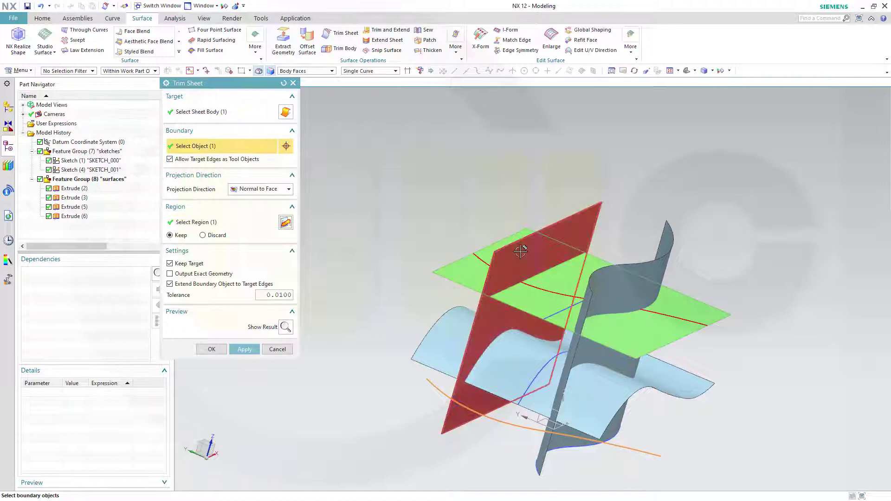
pyautogui.click(556, 257)
pyautogui.click(629, 288)
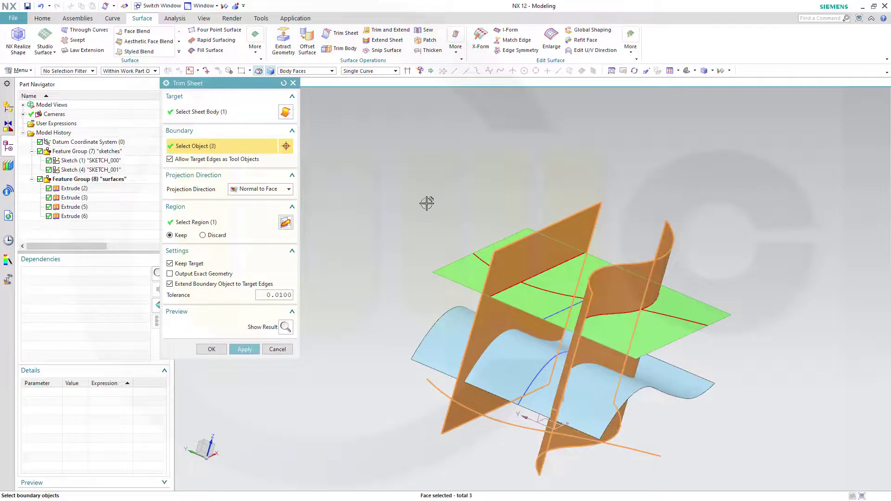
pyautogui.moveTo(424, 201); pyautogui.dragTo(350, 224, button='middle')
pyautogui.click(285, 222)
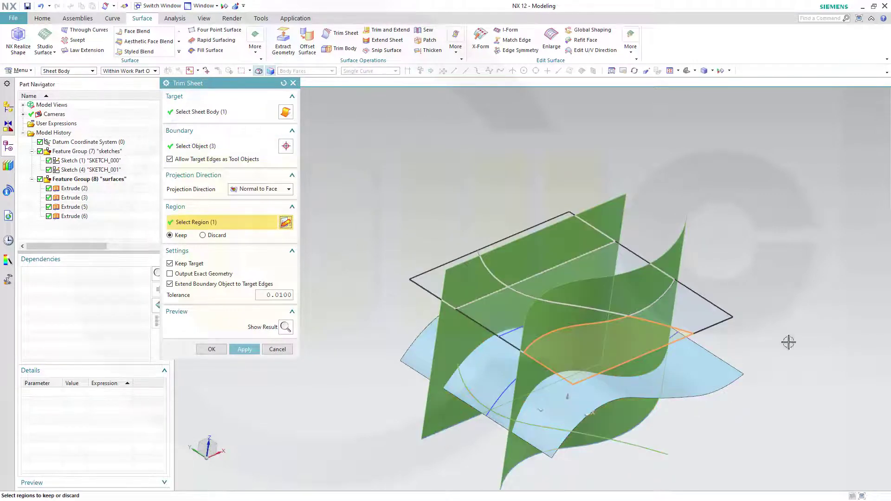
pyautogui.middleClick(822, 342)
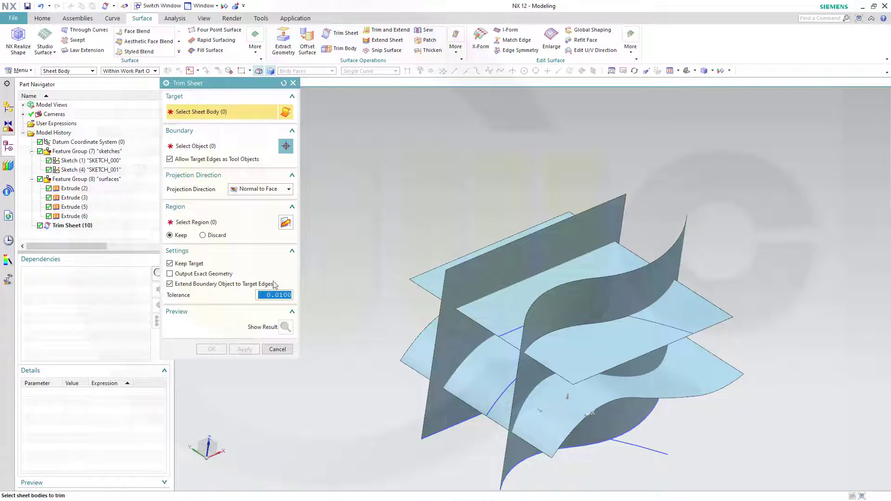
pyautogui.click(277, 349)
# Edit the Trim Sheet feature to keep the far corner region outside the curved sheet instead of the near one
pyautogui.doubleClick(72, 225)
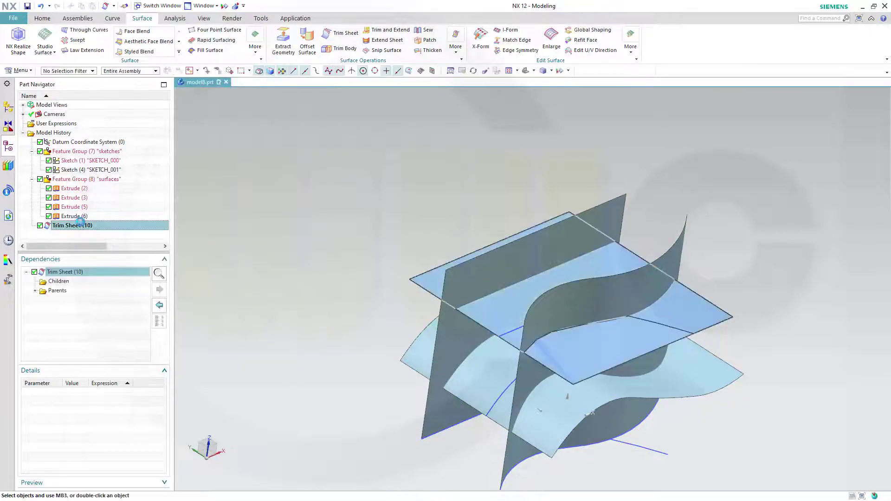
pyautogui.click(286, 223)
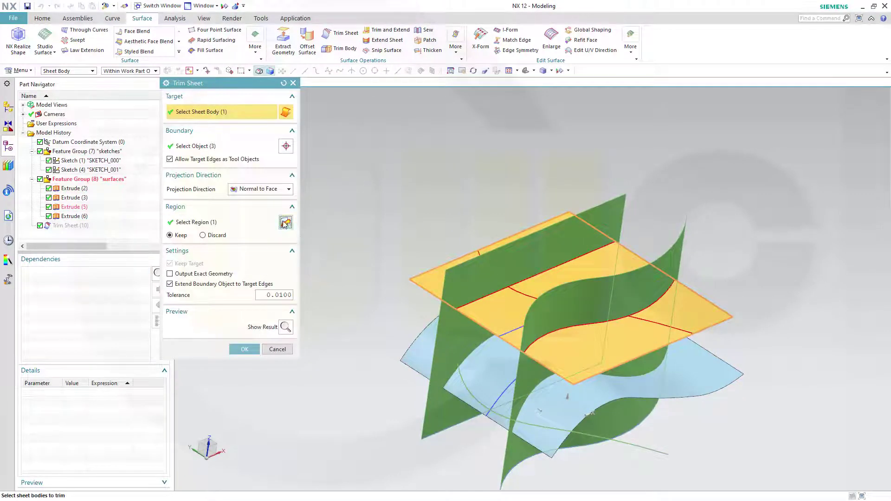
pyautogui.click(724, 318)
pyautogui.keyDown('shift'); pyautogui.click(616, 365); pyautogui.keyUp('shift')
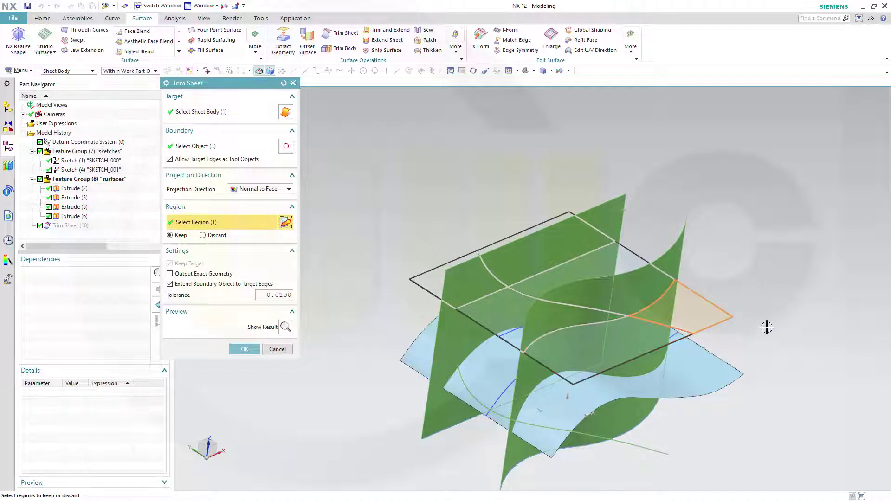
pyautogui.moveTo(784, 307); pyautogui.dragTo(467, 328, button='middle')
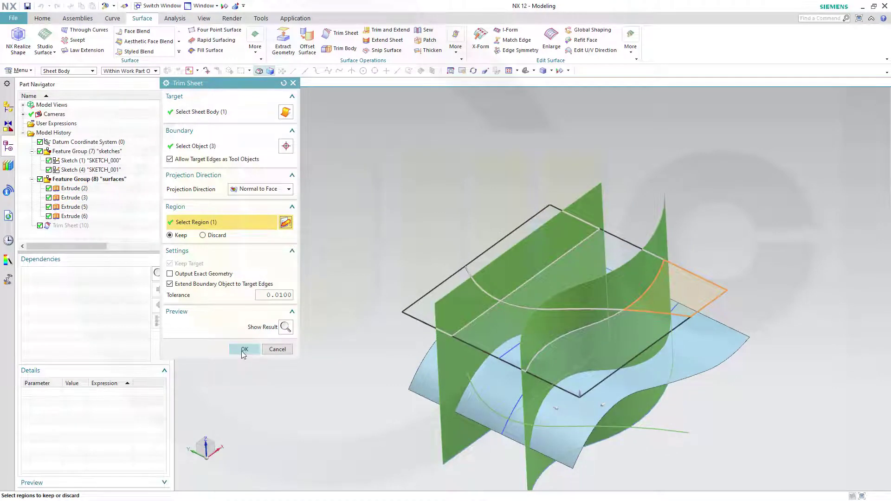
pyautogui.click(244, 351)
# Undo the region edit and the Trim Sheet on the horizontal sheet
pyautogui.click(313, 263)
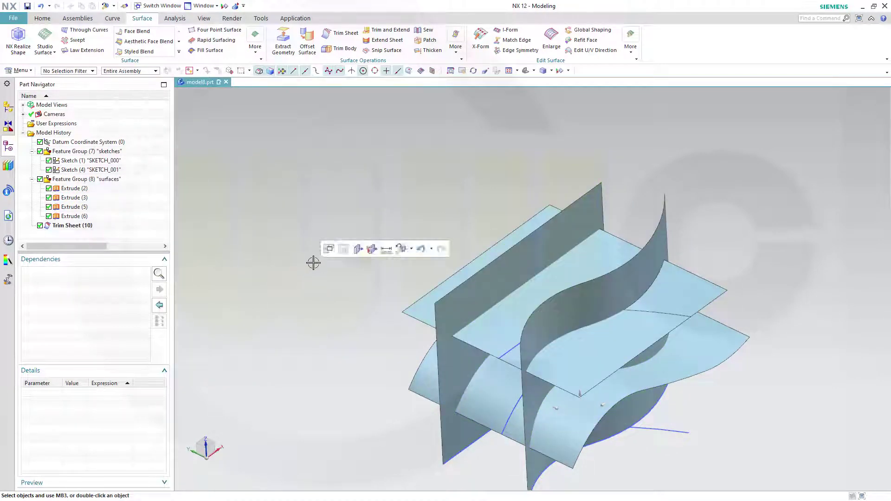
pyautogui.hotkey('ctrl', 'z')
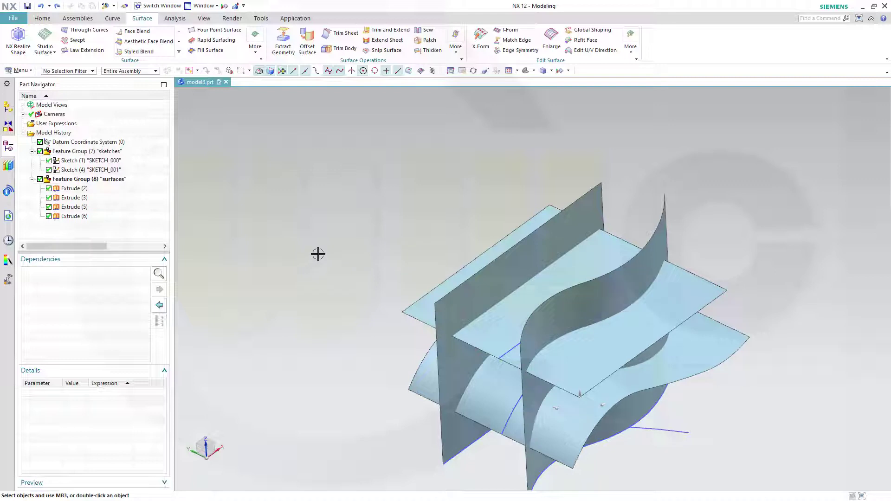
pyautogui.moveTo(345, 227); pyautogui.dragTo(226, 253, button='middle')
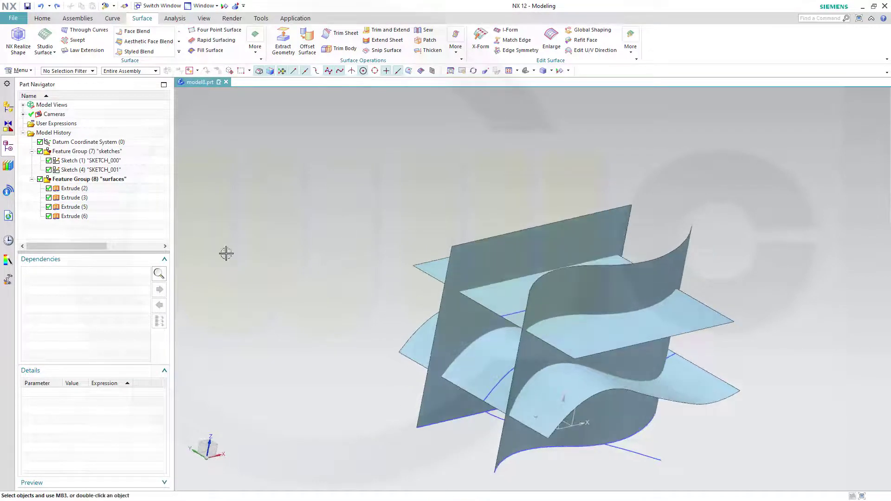
# Hide the "surfaces" feature group, leaving the sketch curves on display
pyautogui.rightClick(92, 181)
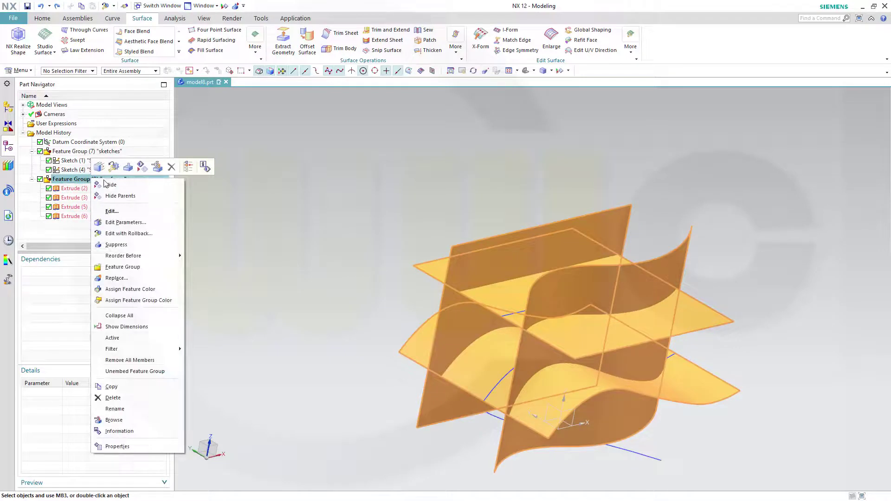
pyautogui.click(157, 167)
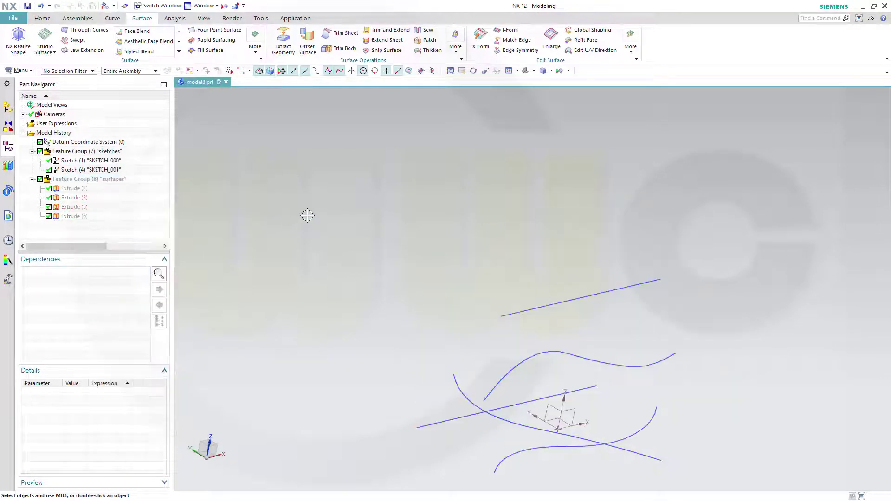
pyautogui.moveTo(387, 218); pyautogui.dragTo(411, 205, button='middle')
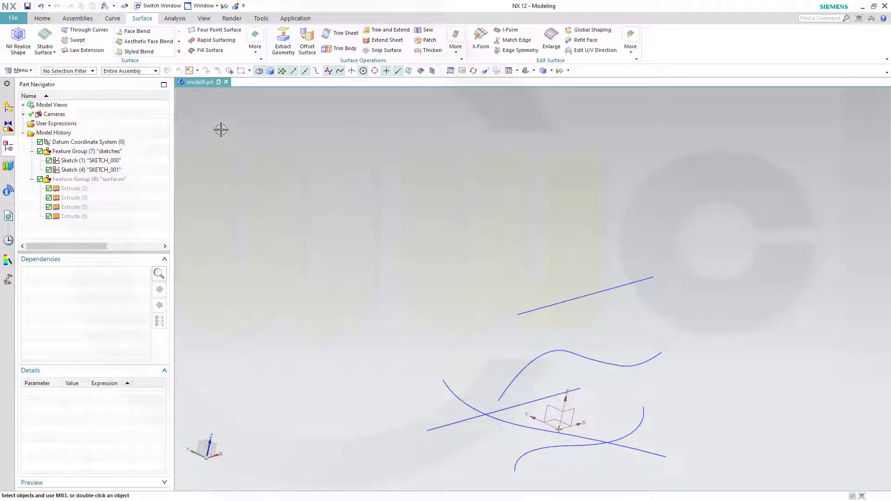
# Use Trim Curve on the long spline, with the lower straight line and lowest curved spline as bounding objects trimmed along with it
pyautogui.click(30, 71)
pyautogui.moveTo(35, 98)
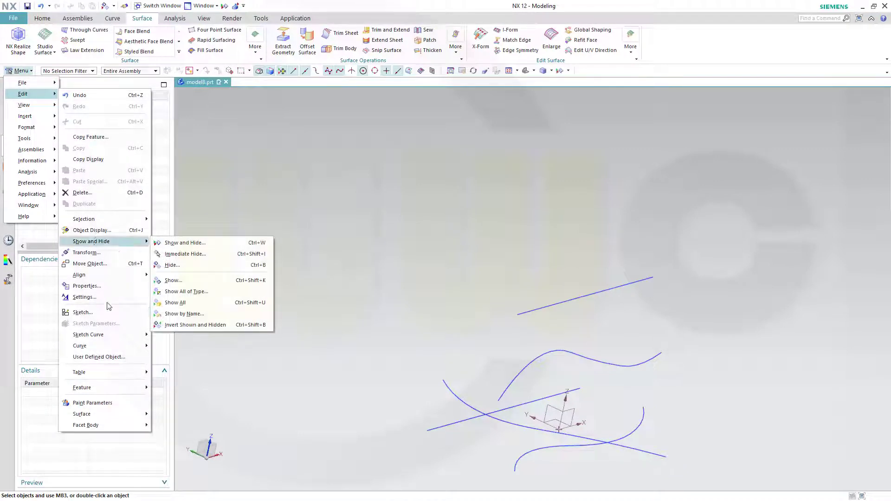
pyautogui.moveTo(117, 350)
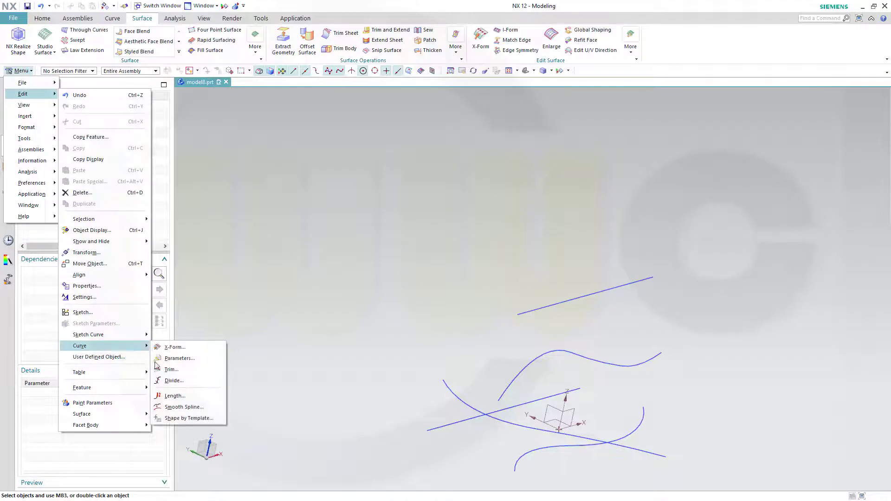
pyautogui.click(169, 370)
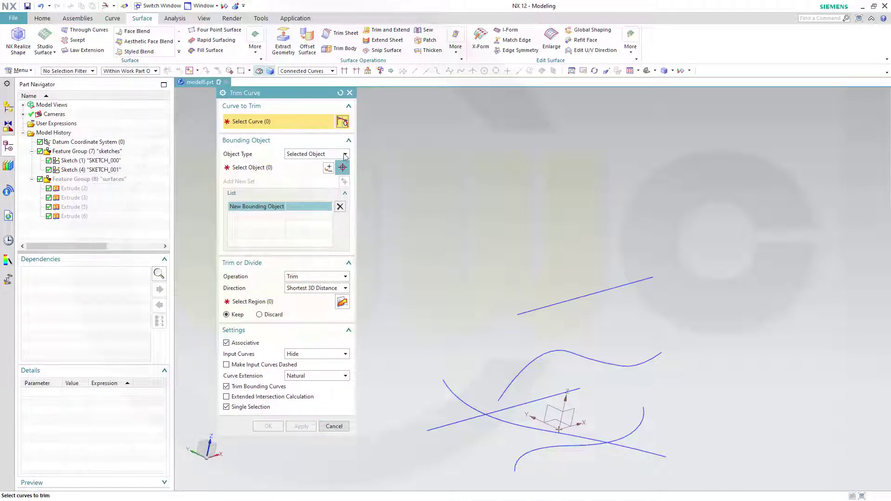
pyautogui.click(508, 429)
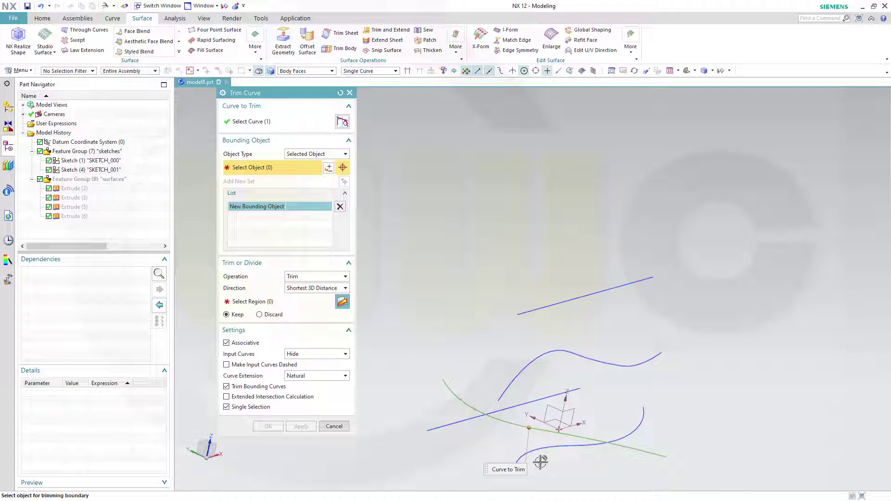
pyautogui.click(458, 428)
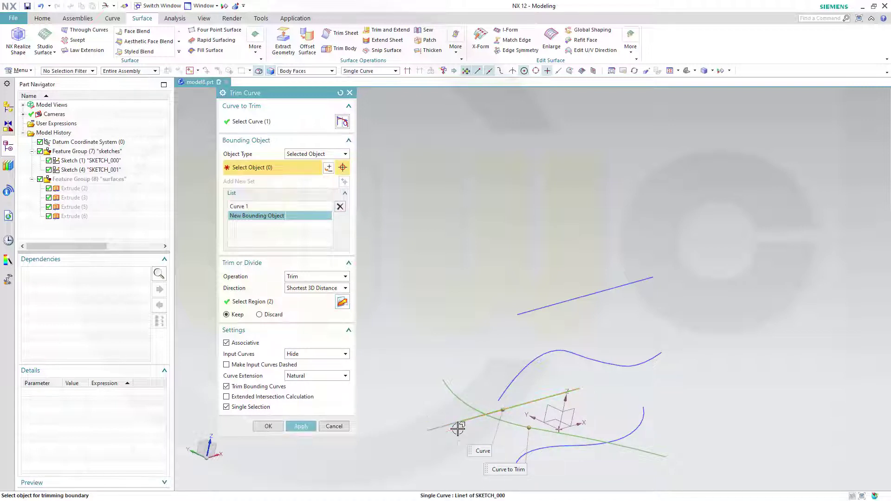
pyautogui.click(555, 447)
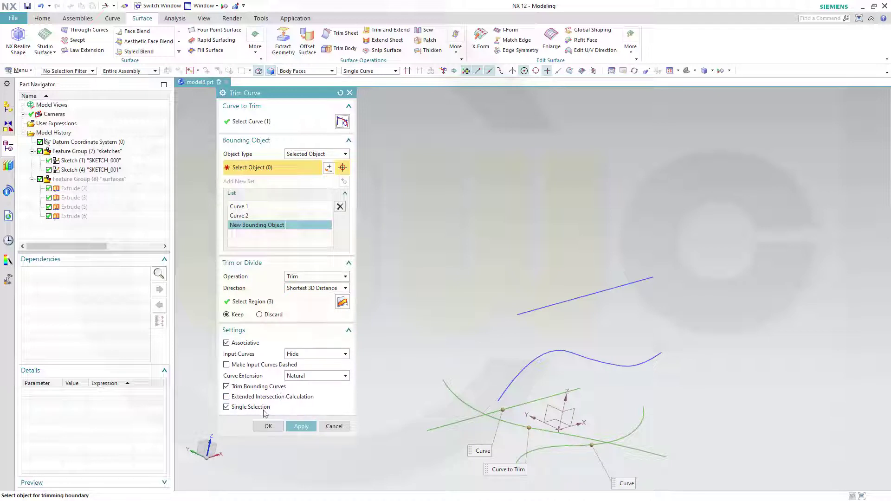
pyautogui.click(268, 426)
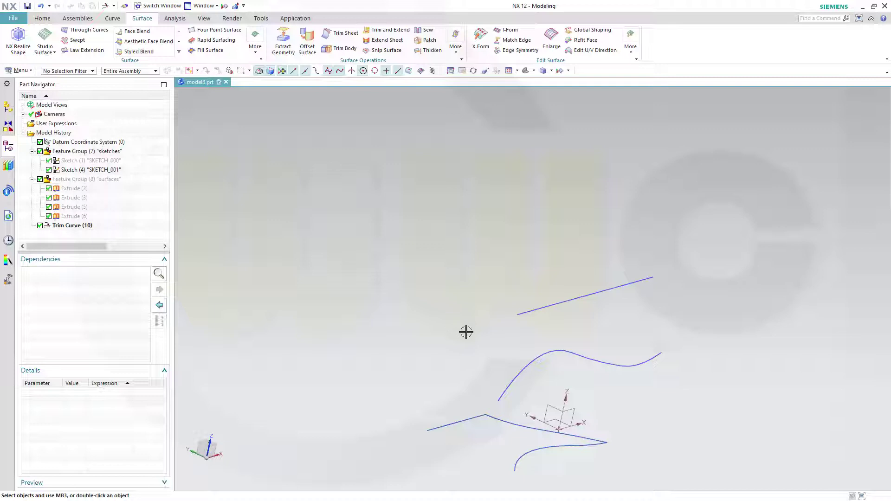
pyautogui.moveTo(465, 333); pyautogui.dragTo(401, 302, button='middle')
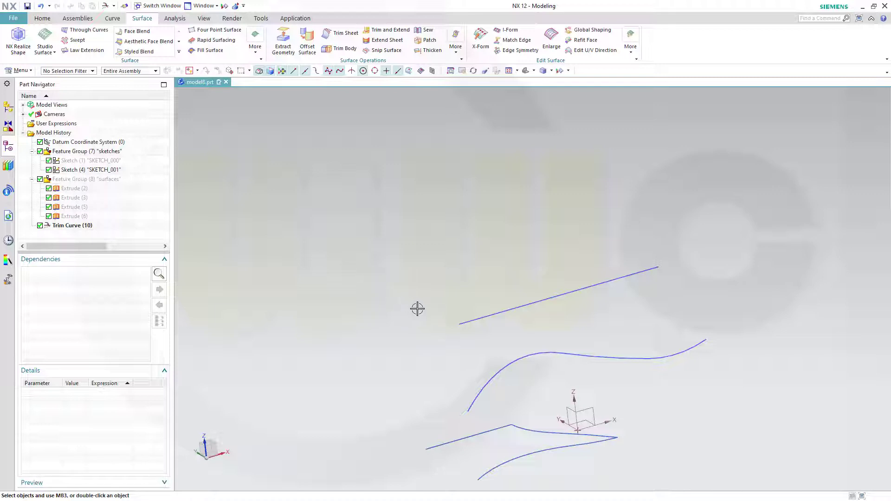
pyautogui.moveTo(418, 308); pyautogui.dragTo(435, 322, button='middle')
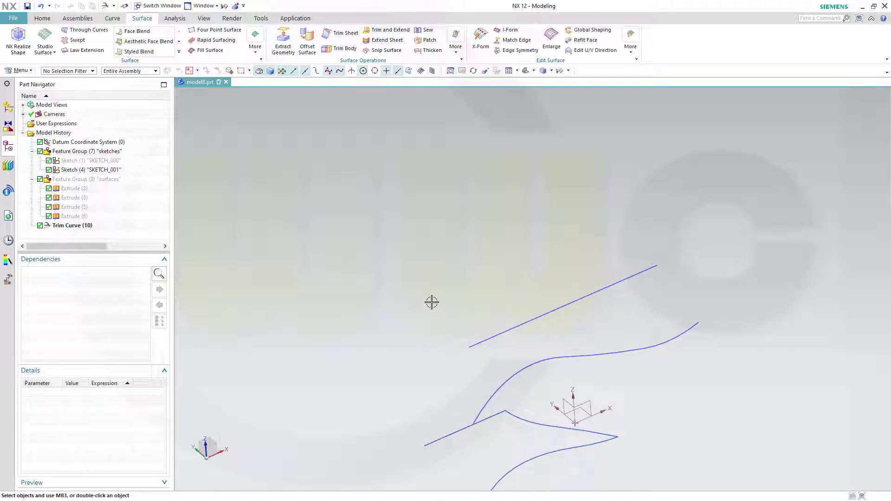